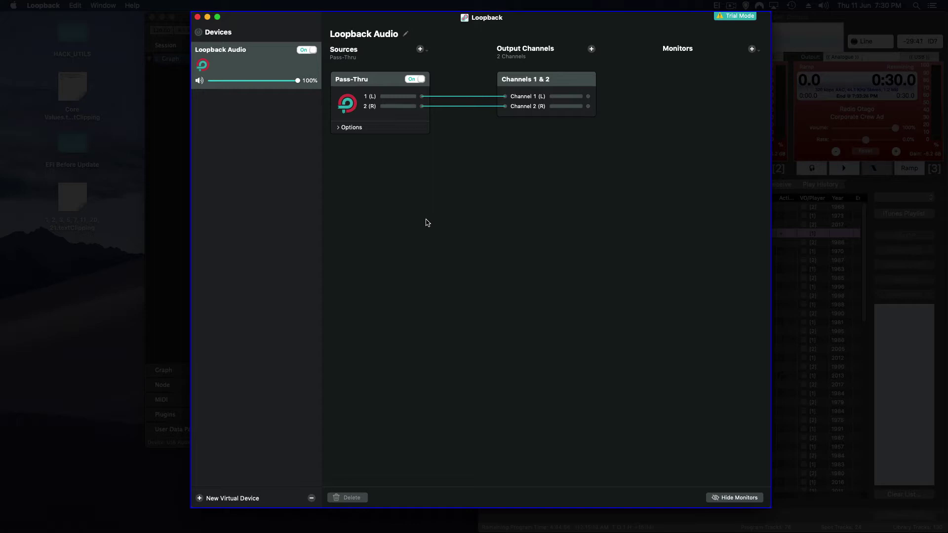
Step: Add iTunes as a Loopback Audio source and add USB Audio CODEC as its monitor
left_click(420, 50)
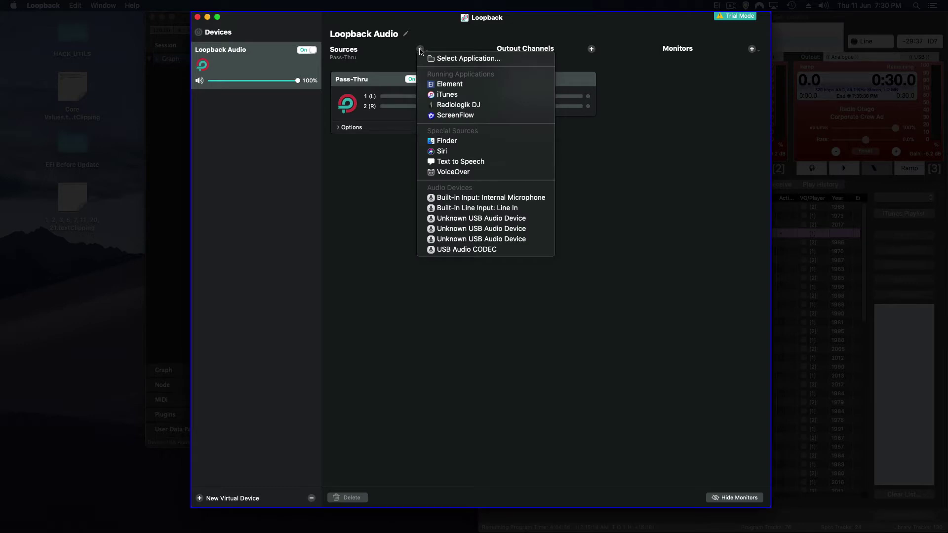
left_click(447, 95)
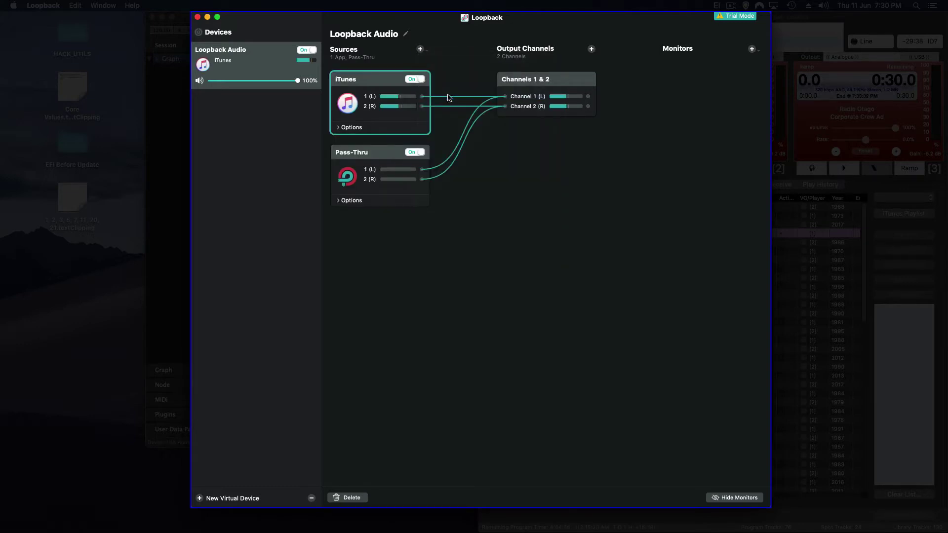
left_click(340, 127)
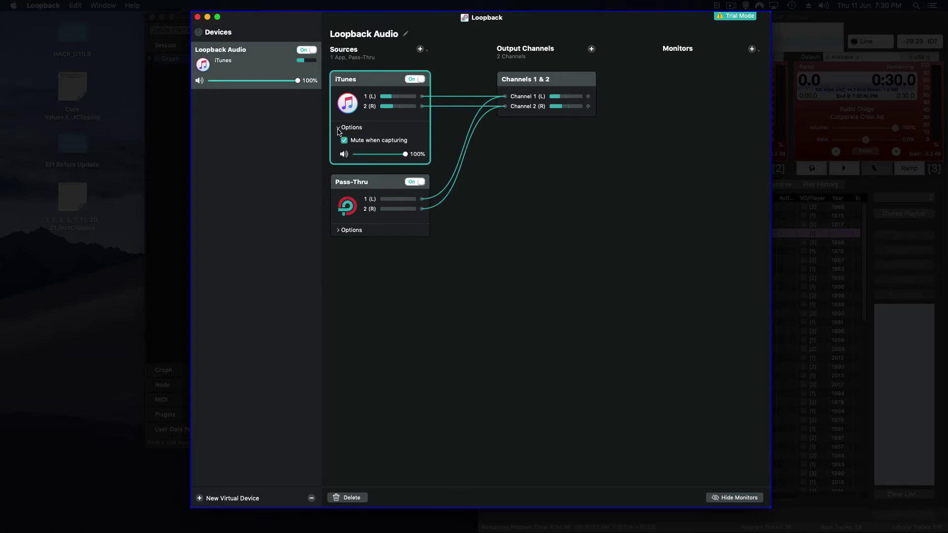
left_click(751, 49)
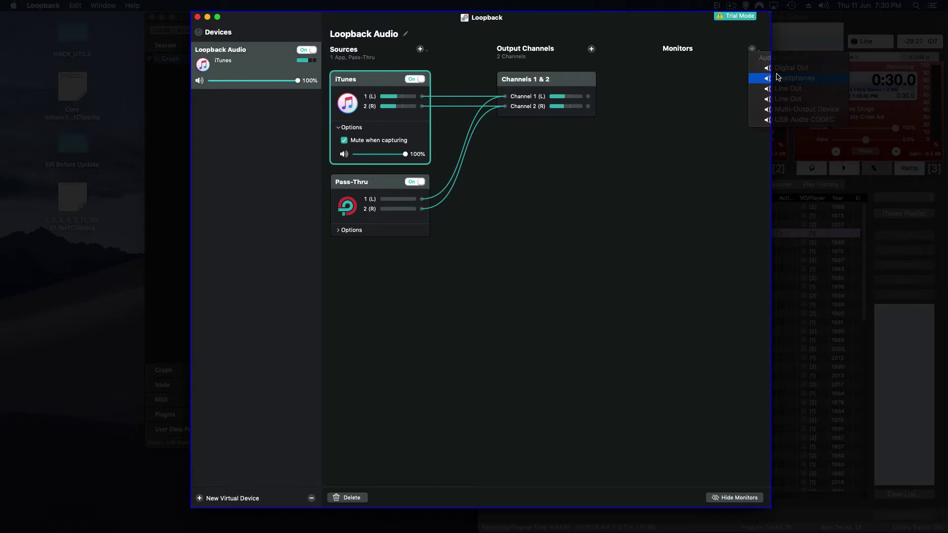
left_click(784, 120)
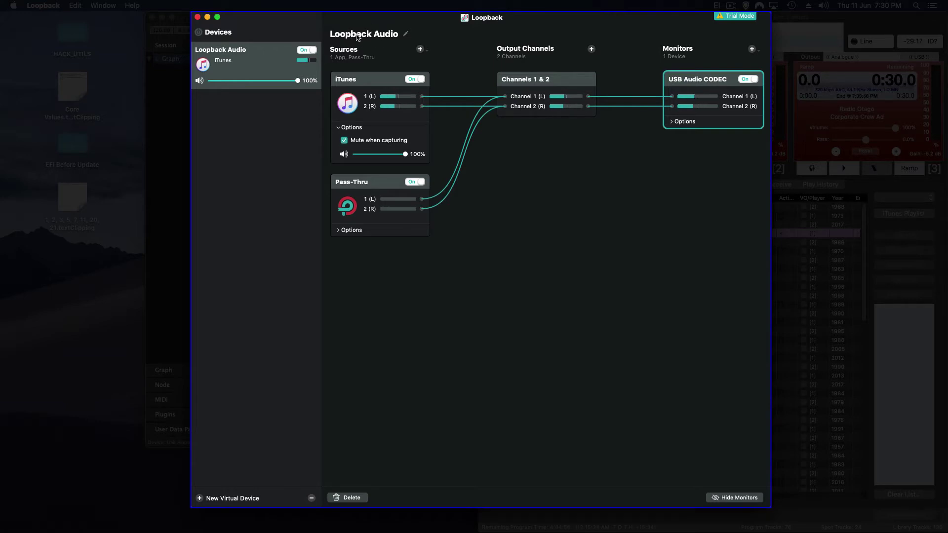
Step: Keep the Loopback Audio name unchanged and add Radiologik DJ from Running Applications as a source
left_click(406, 34)
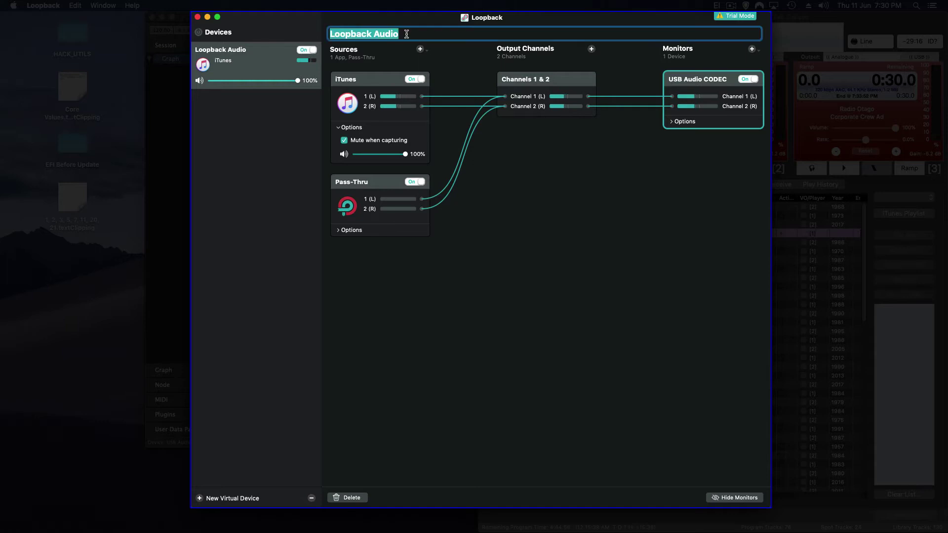
left_click(453, 68)
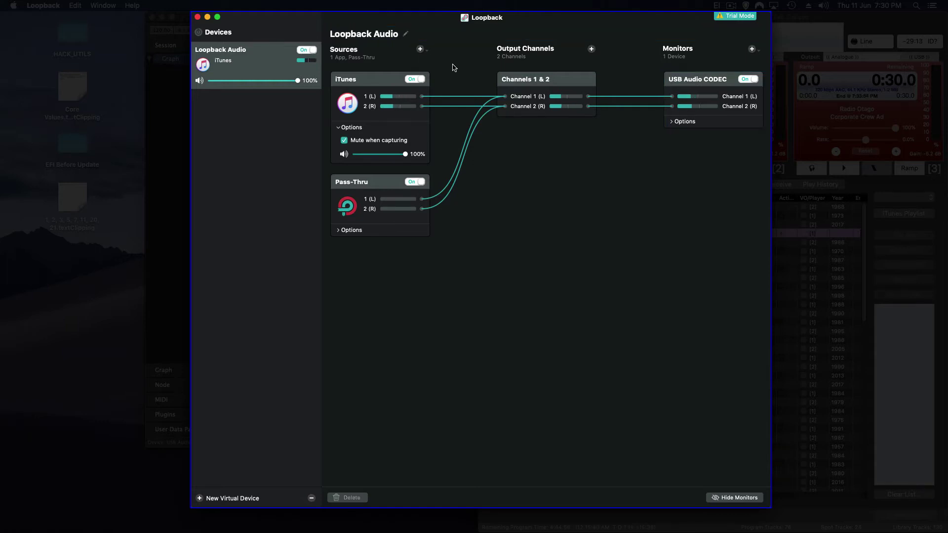
mouse_move(941, 231)
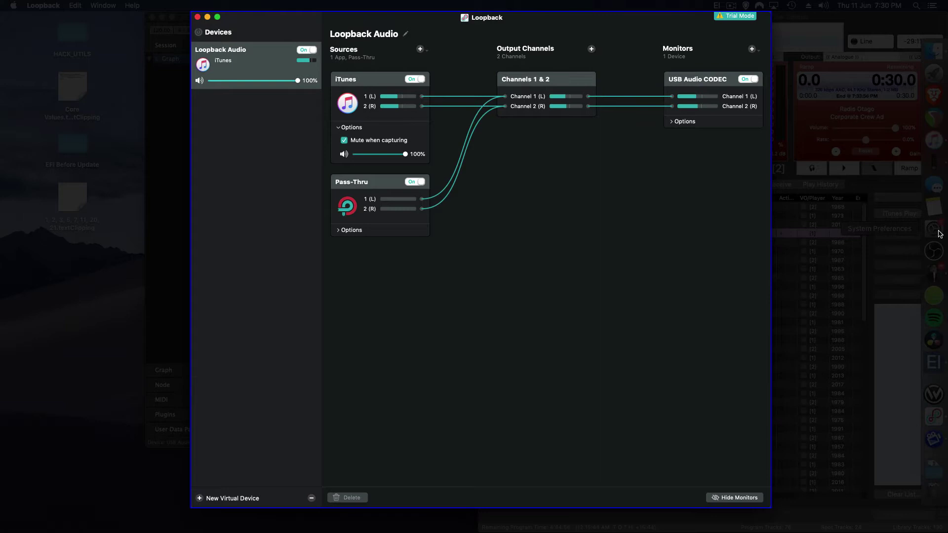
left_click(420, 49)
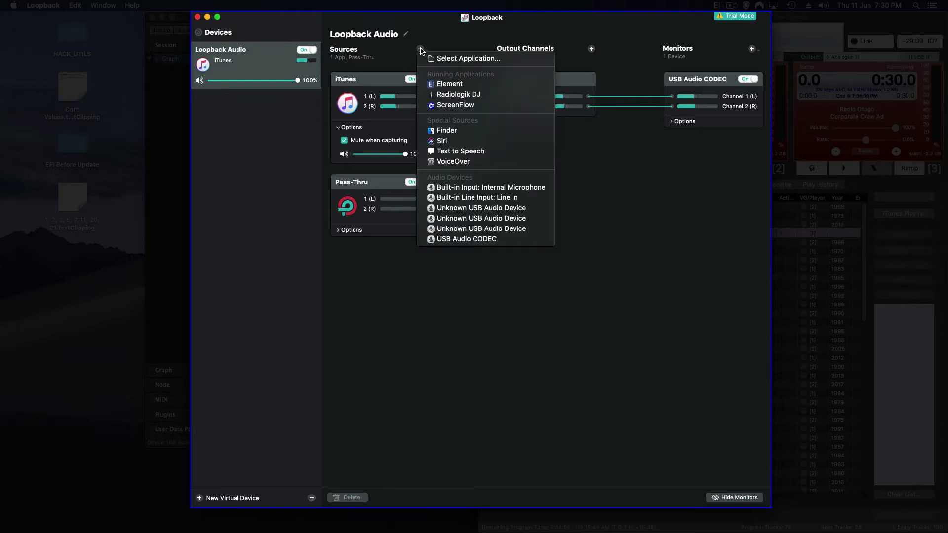
left_click(497, 97)
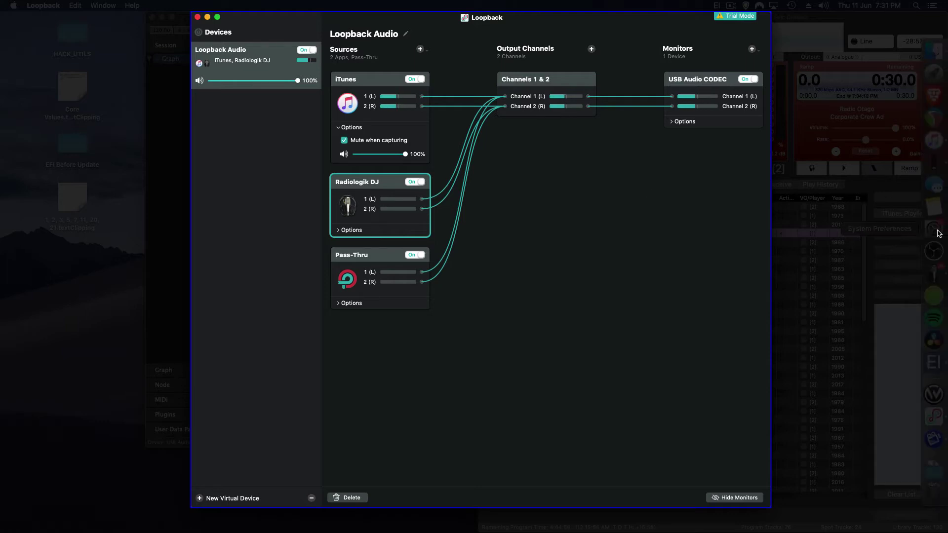
Step: Set Sound output to USB Audio CODEC and Sound input to Loopback Audio
left_click(939, 233)
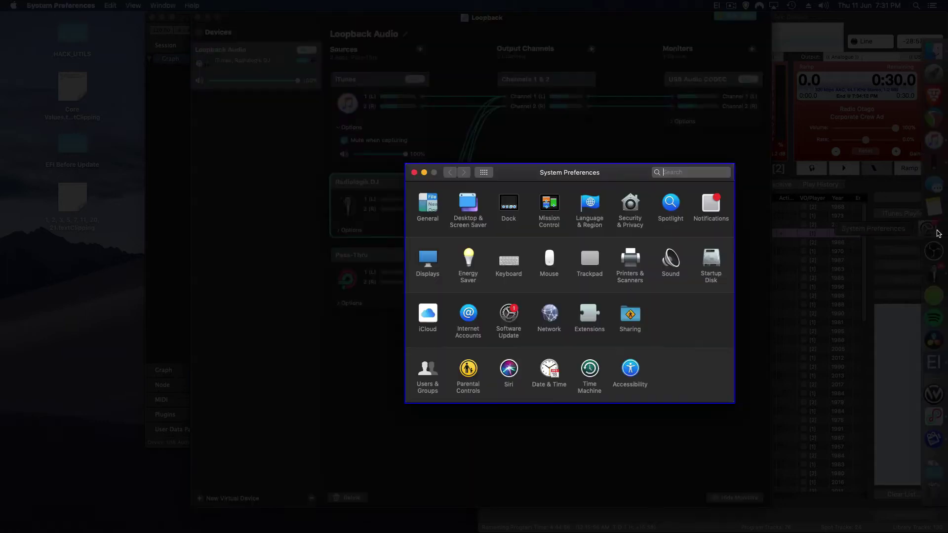
left_click(667, 261)
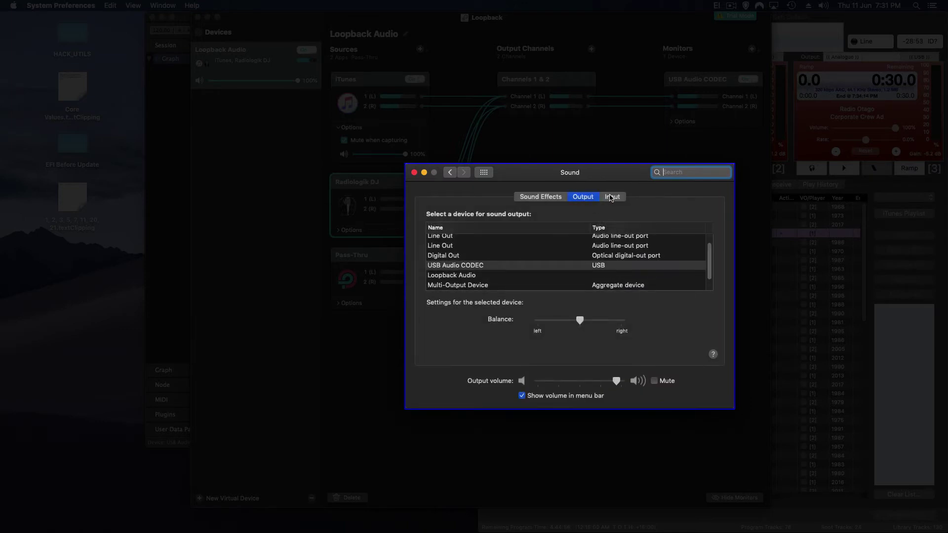
left_click(571, 265)
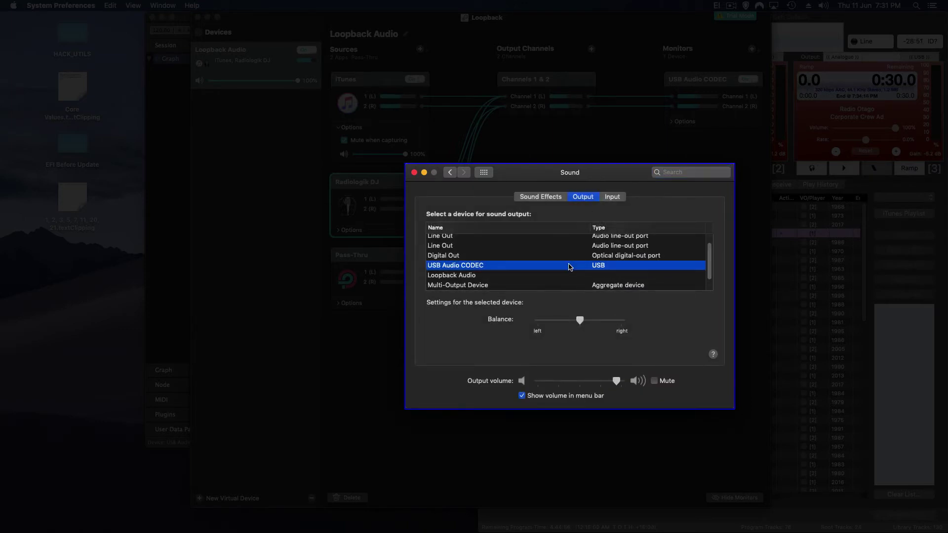
left_click(612, 197)
left_click(481, 259)
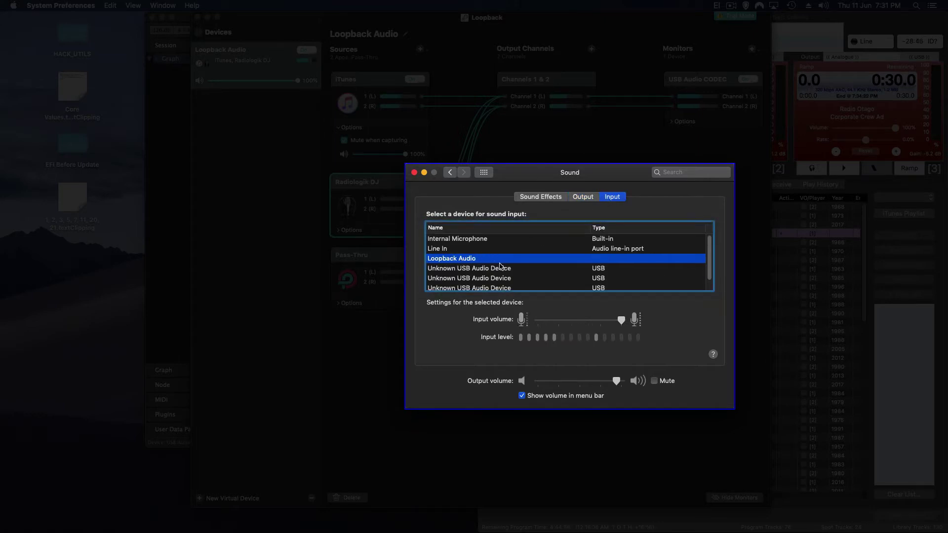
left_click(535, 147)
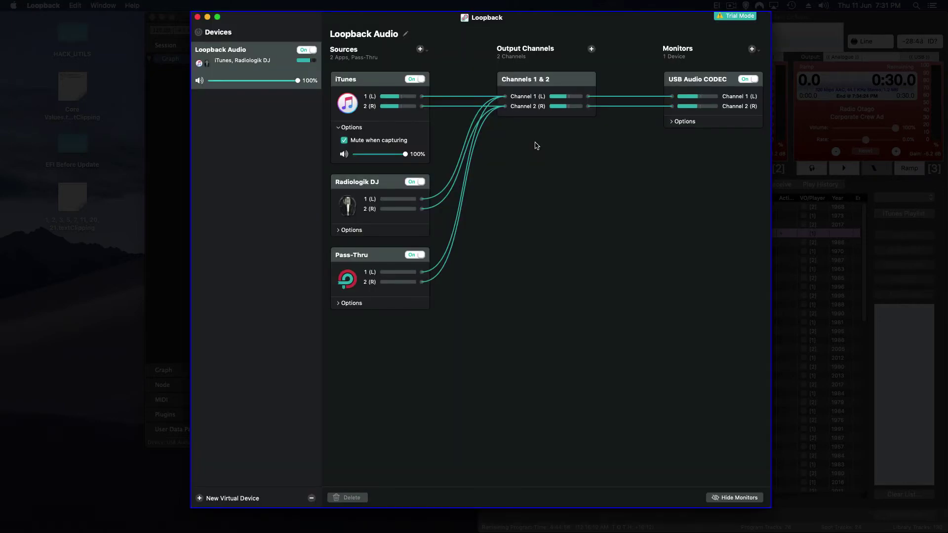
Step: Turn off Loopback's USB Audio CODEC monitor and bring the Element session forward
left_click(746, 80)
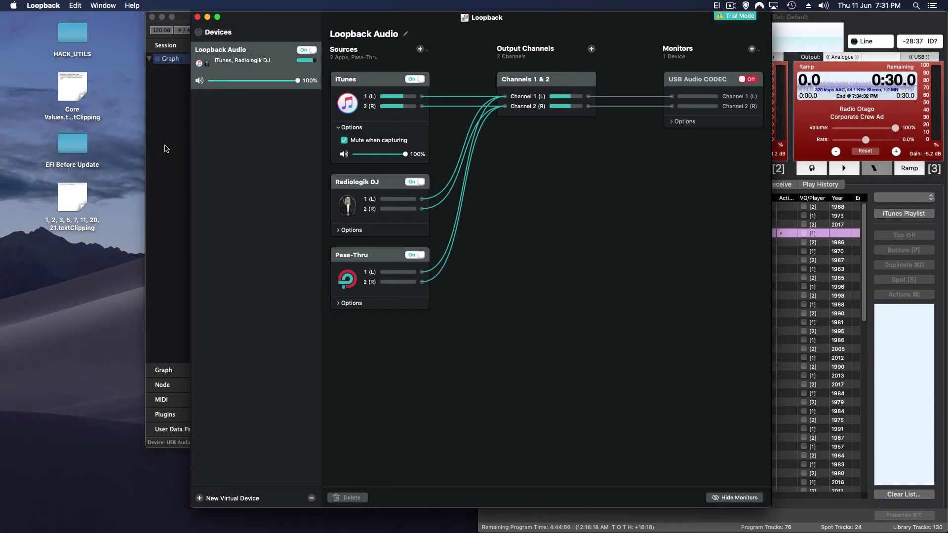
left_click(166, 148)
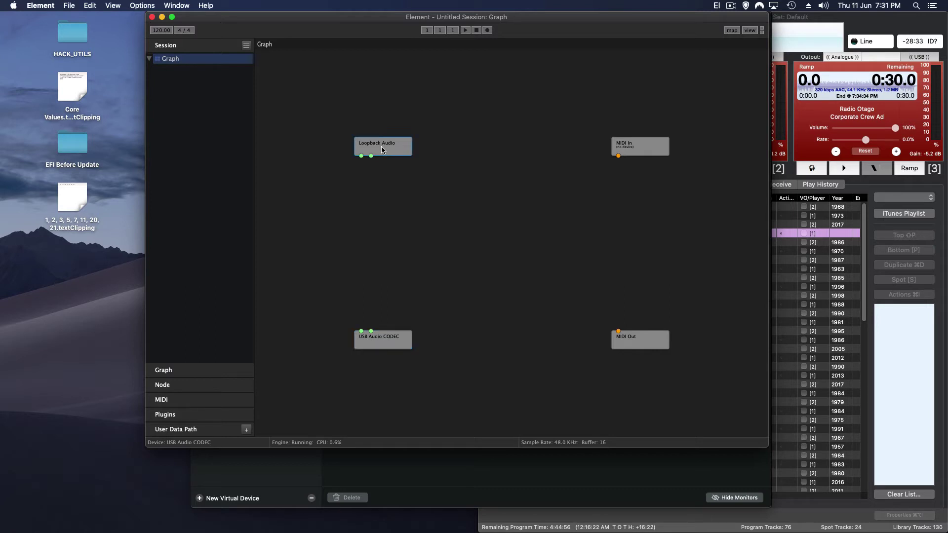
left_click(70, 6)
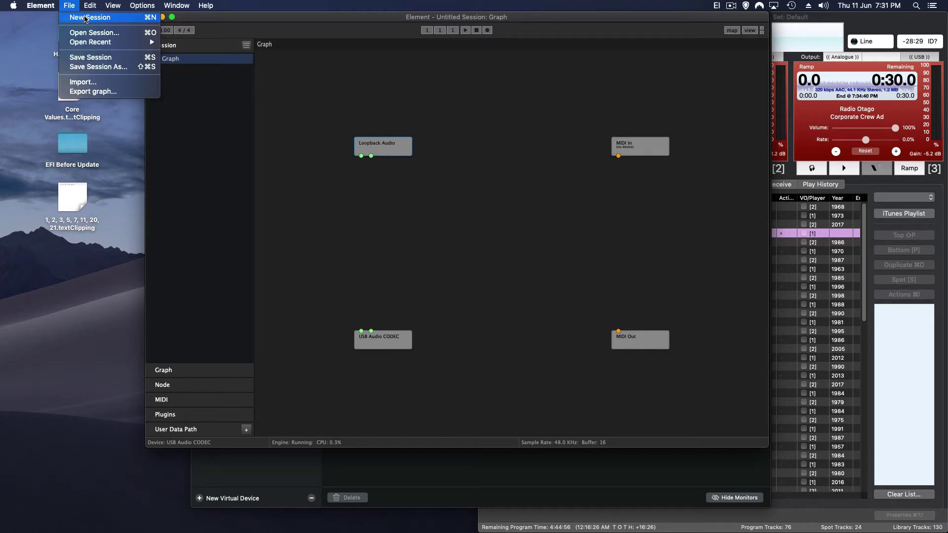
left_click(326, 111)
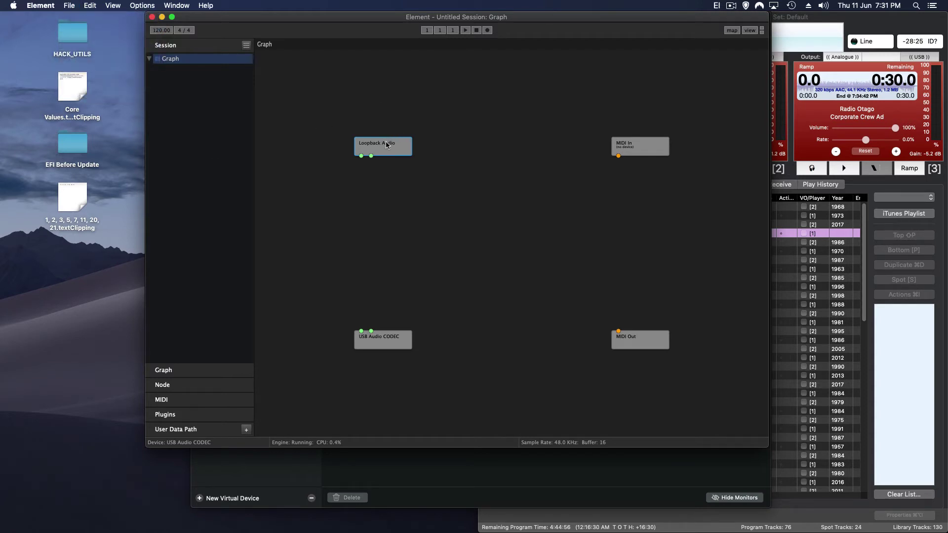
Step: Keep Loopback Audio and USB Audio CODEC as the node devices, then wire left and right channels between them
left_click(183, 386)
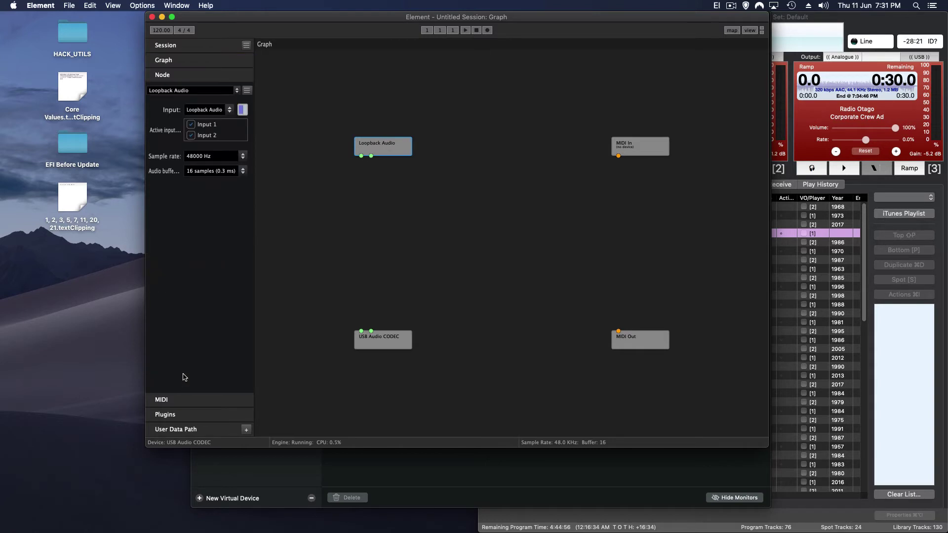
left_click(203, 113)
left_click(217, 179)
left_click(373, 347)
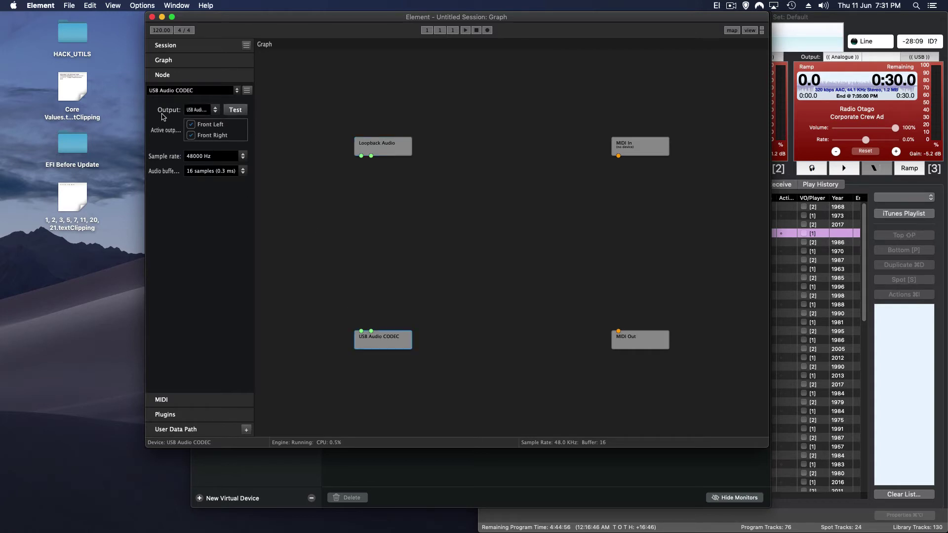
left_click(195, 112)
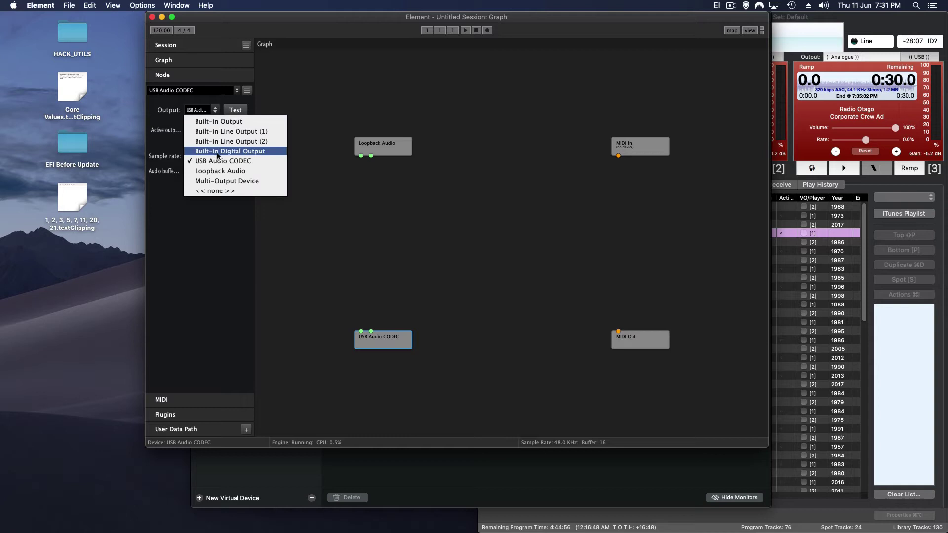
left_click(213, 246)
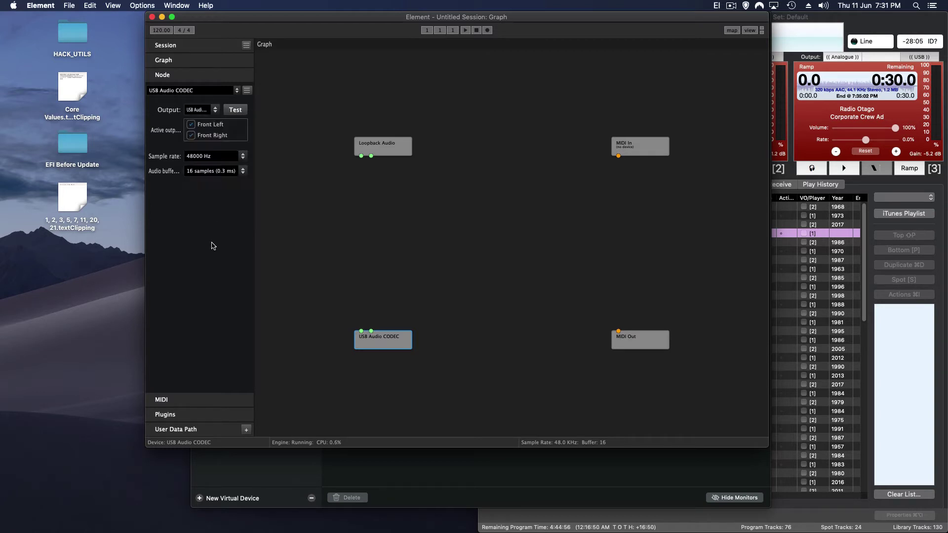
left_click_drag(361, 155, 361, 331)
left_click_drag(371, 156, 373, 331)
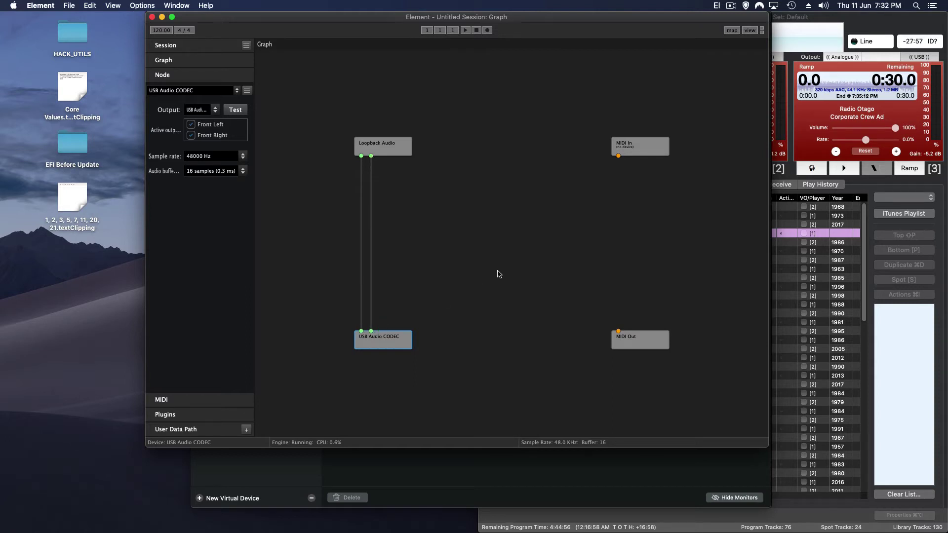
Step: Filter the plugin list with '3' and remove all connections into the USB Audio CODEC node
left_click(192, 419)
type("3")
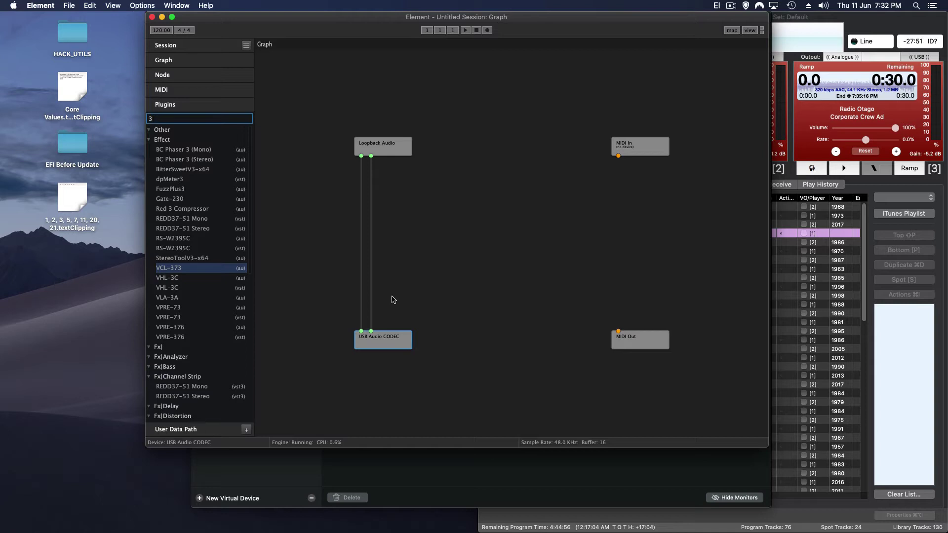
left_click(371, 333)
right_click(372, 339)
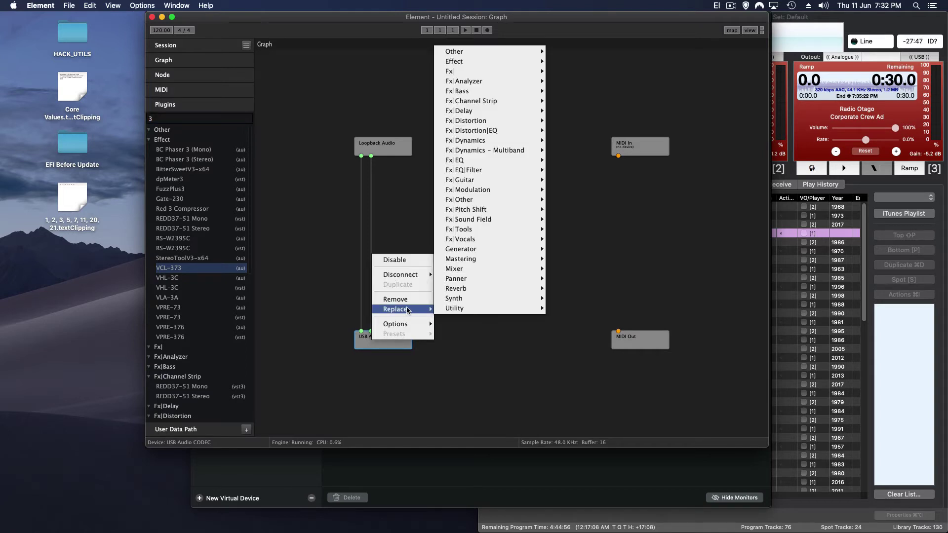
mouse_move(408, 276)
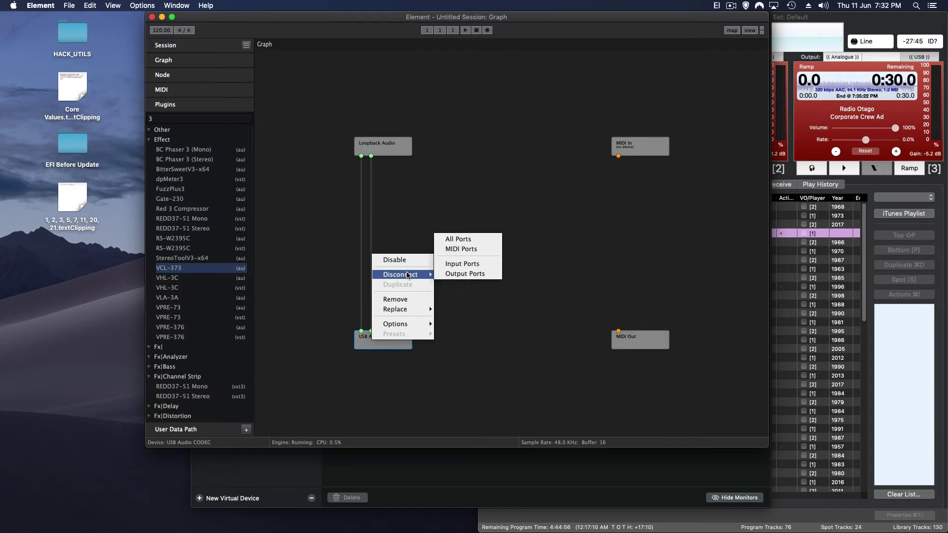
left_click(460, 265)
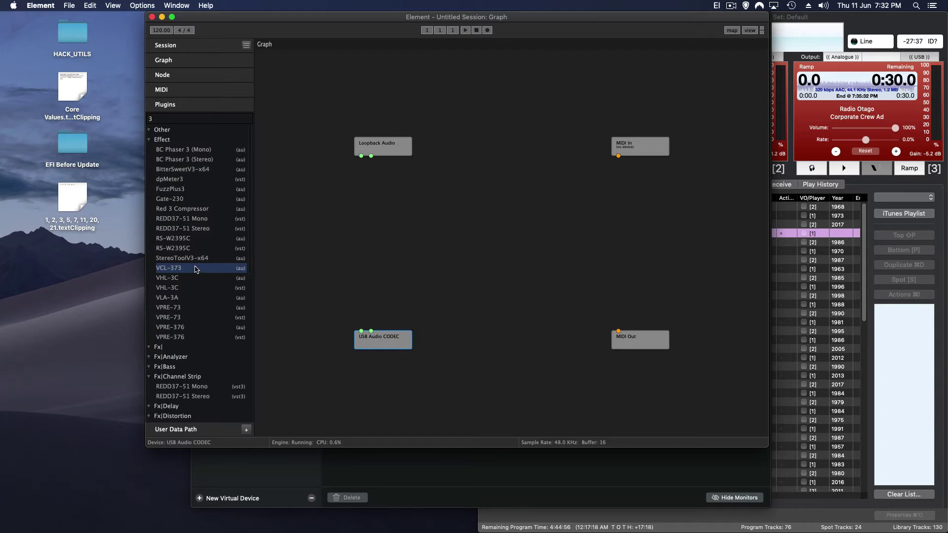
Step: Insert VCL-373 between Loopback Audio and USB Audio CODEC and adjust its Release knob
left_click_drag(194, 269, 401, 197)
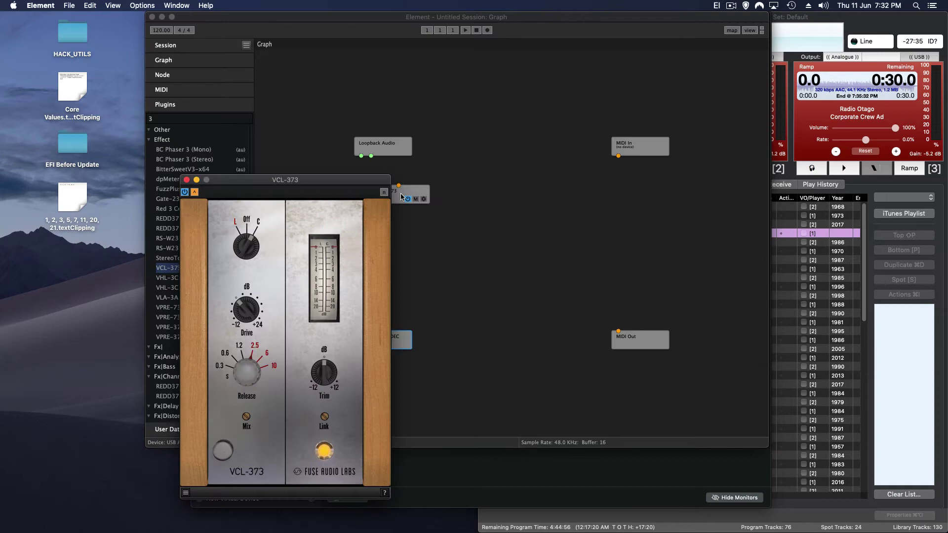
left_click_drag(279, 165, 232, 117)
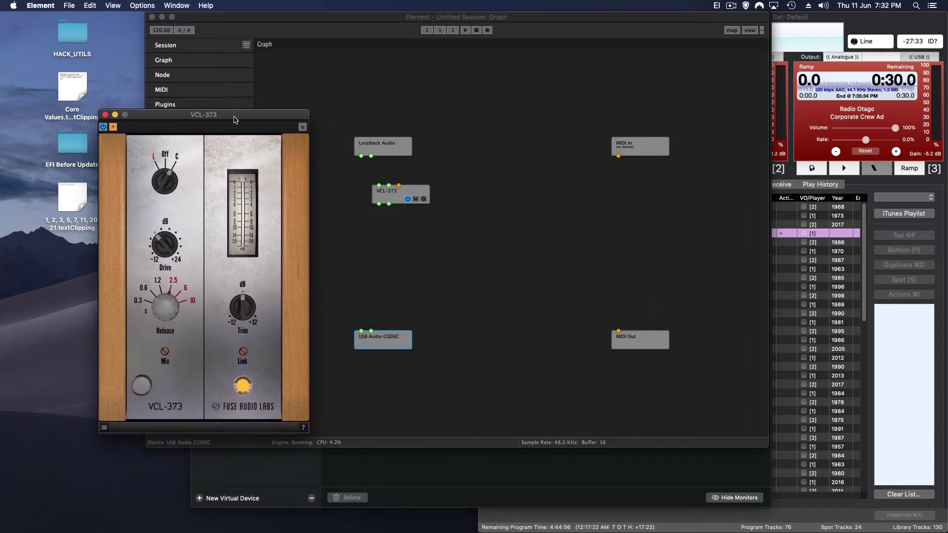
left_click_drag(361, 155, 366, 327)
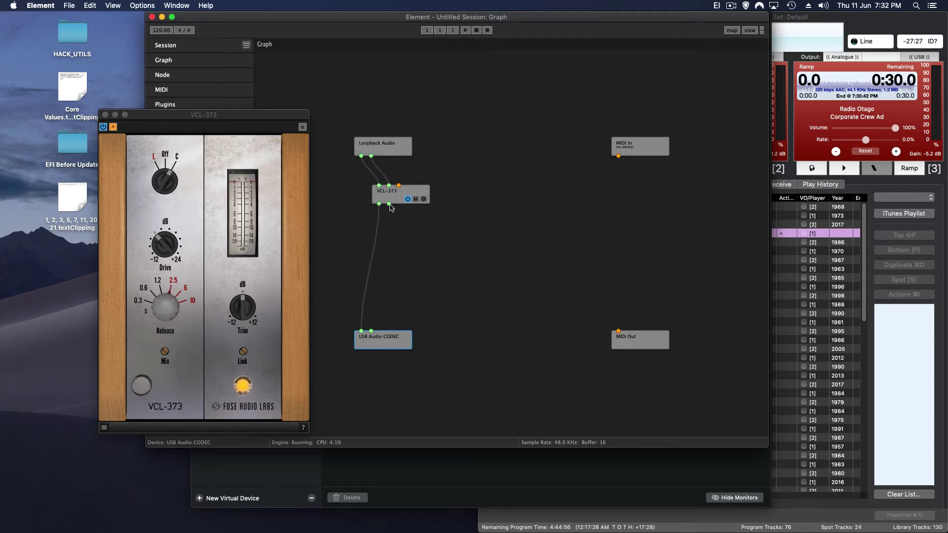
left_click_drag(389, 203, 371, 331)
left_click_drag(160, 303, 154, 335)
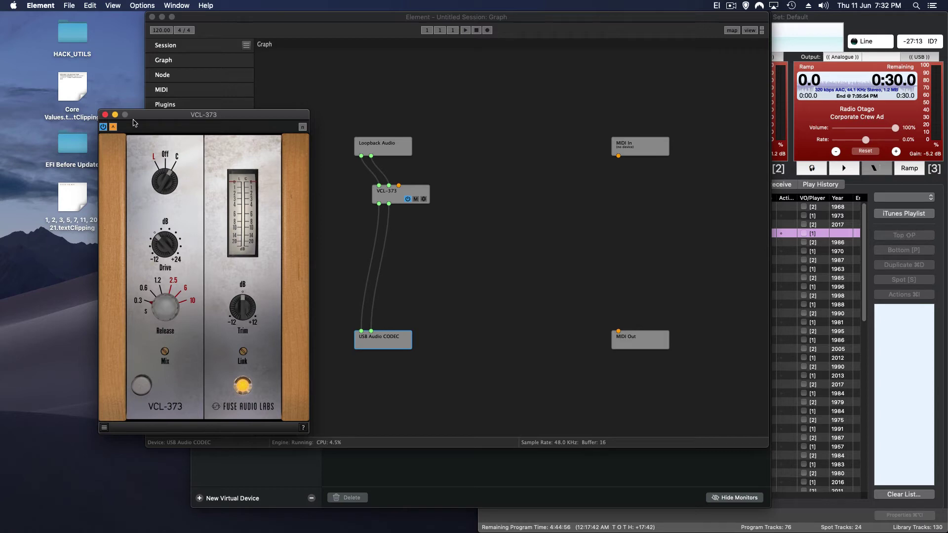
Step: Close VCL-373's window, add VCL-25A from a 'vcl' plugin search, and move its window aside
left_click(105, 115)
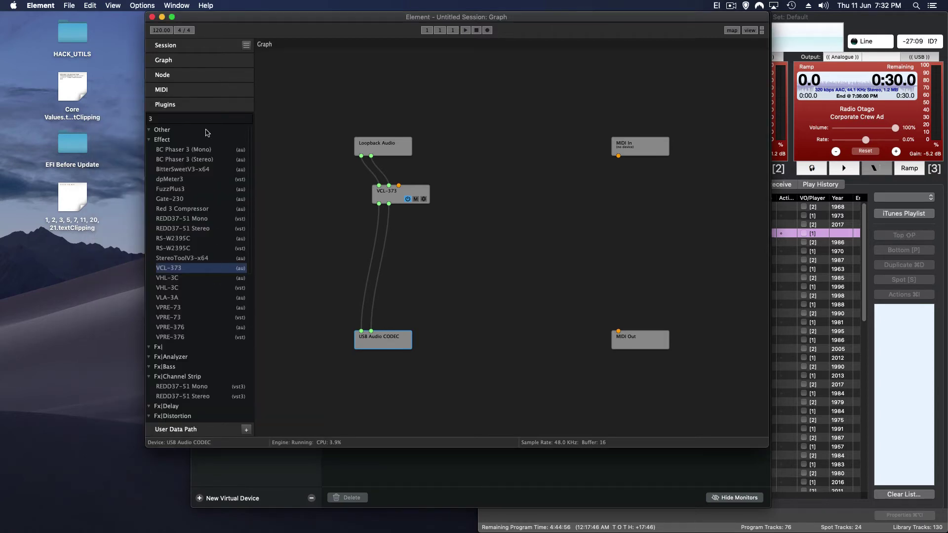
left_click(188, 120)
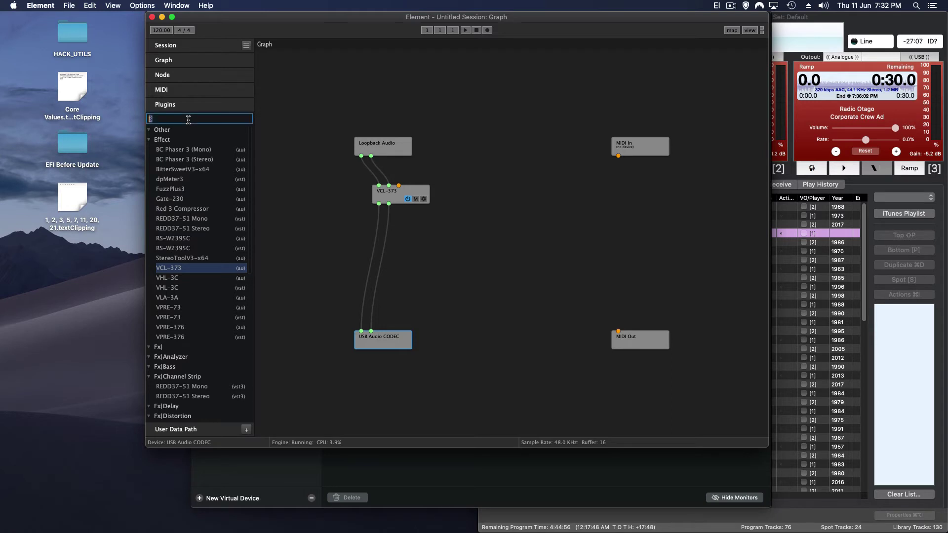
type("vcl")
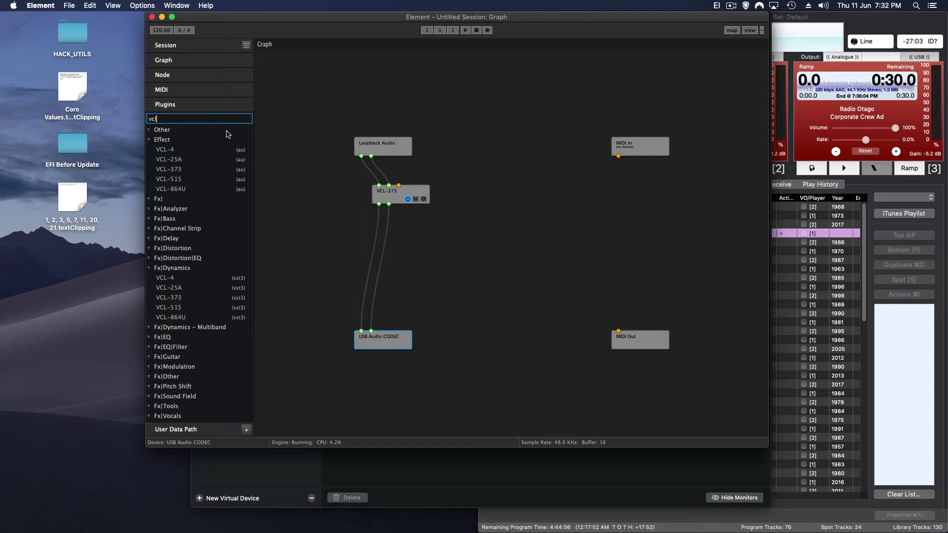
left_click(206, 161)
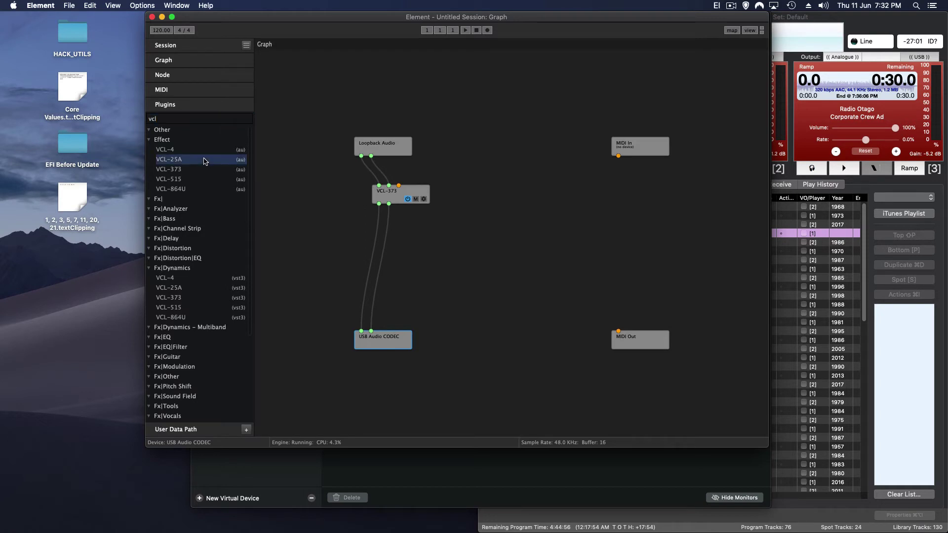
left_click_drag(206, 161, 419, 255)
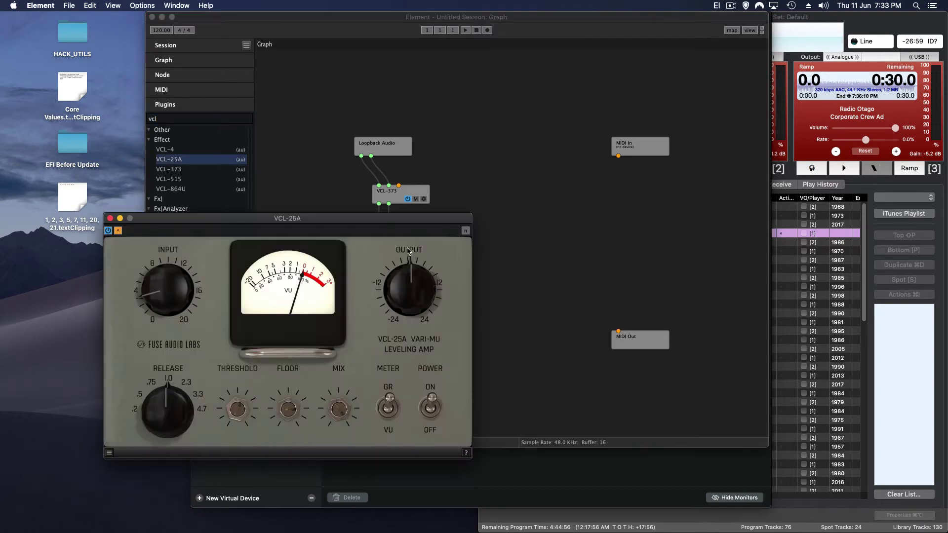
left_click_drag(237, 220, 137, 178)
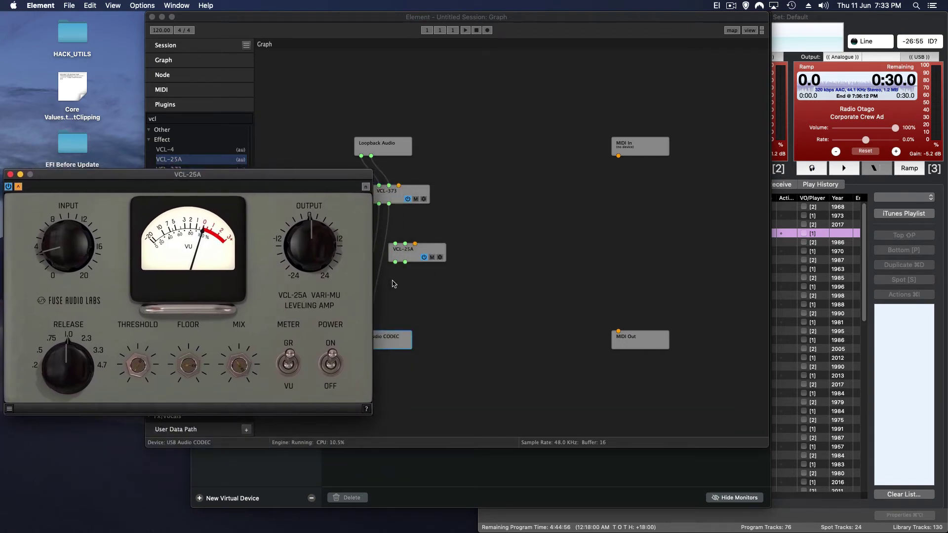
left_click(393, 283)
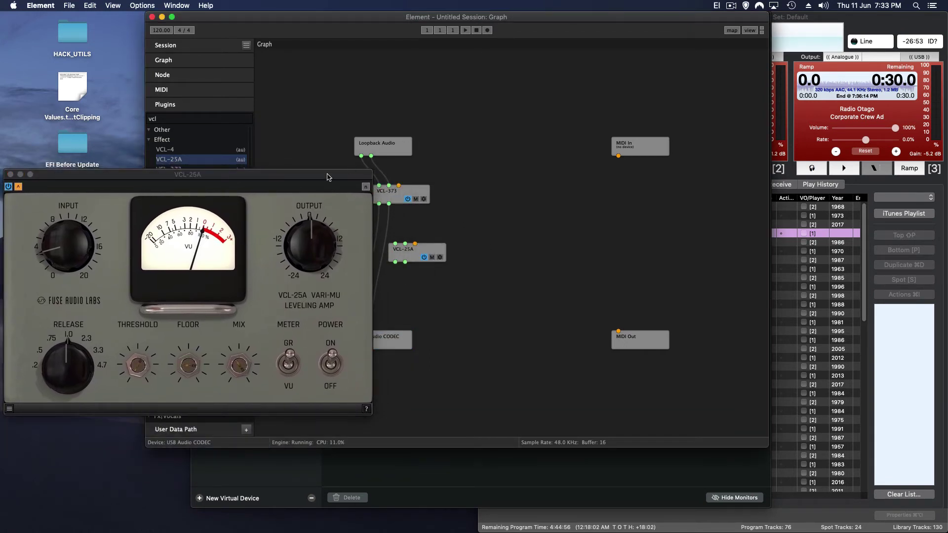
left_click_drag(269, 177, 748, 128)
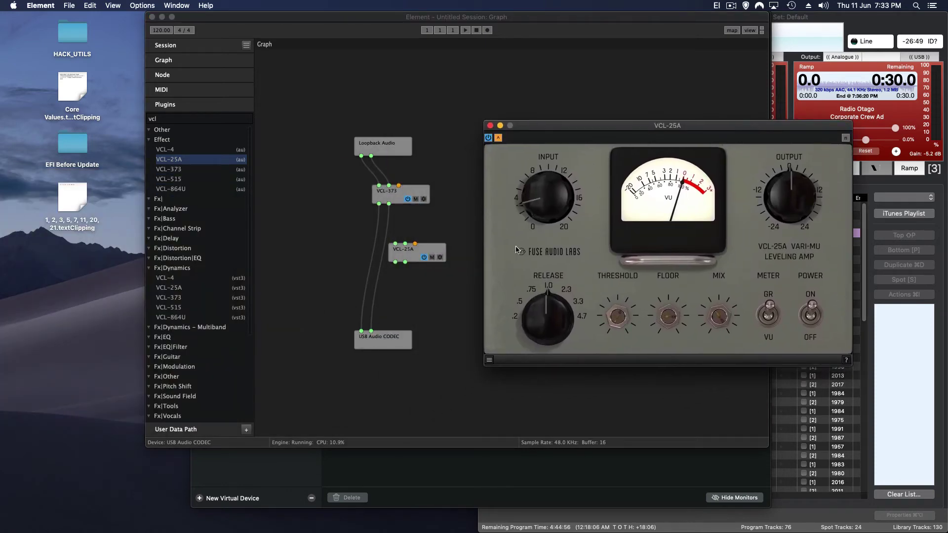
Step: Route VCL-373 into VCL-25A, and VCL-25A's left and right outputs into USB Audio CODEC
left_click_drag(389, 204, 395, 243)
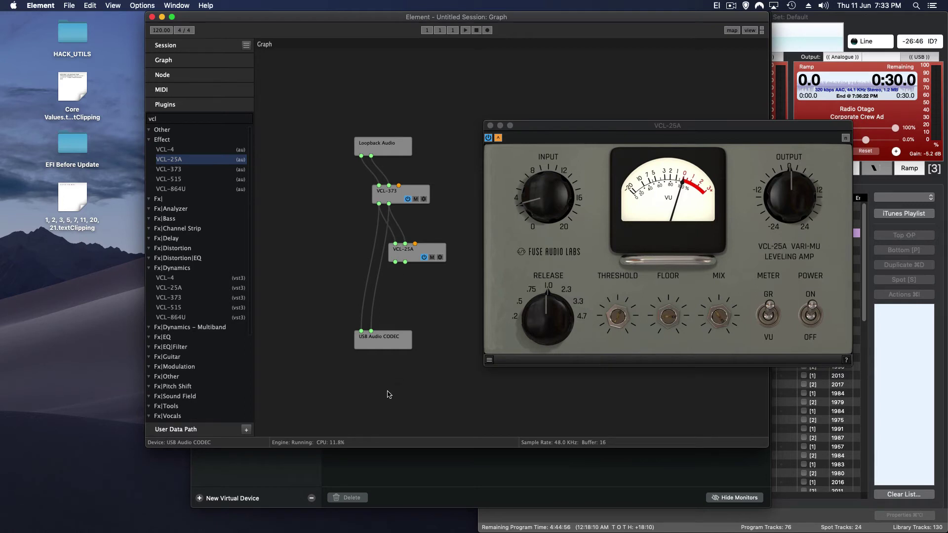
right_click(385, 347)
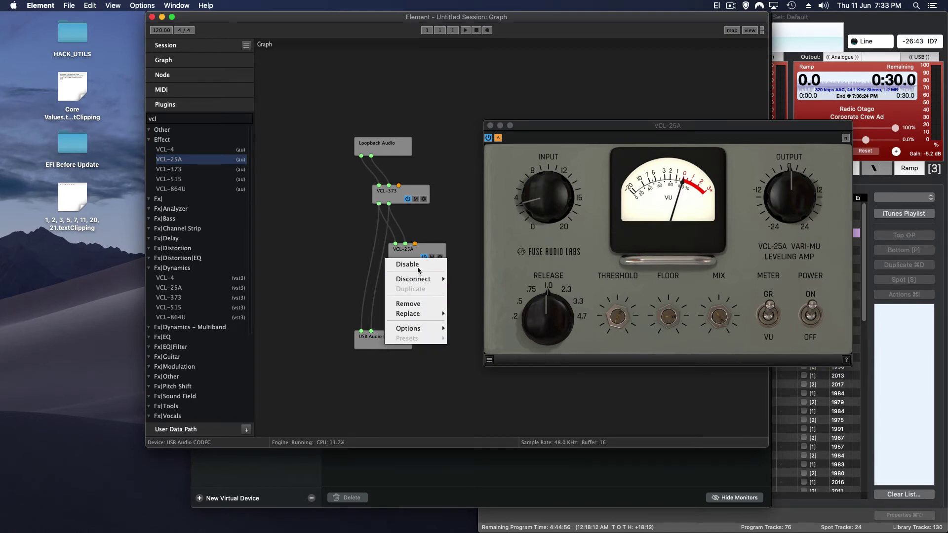
mouse_move(422, 278)
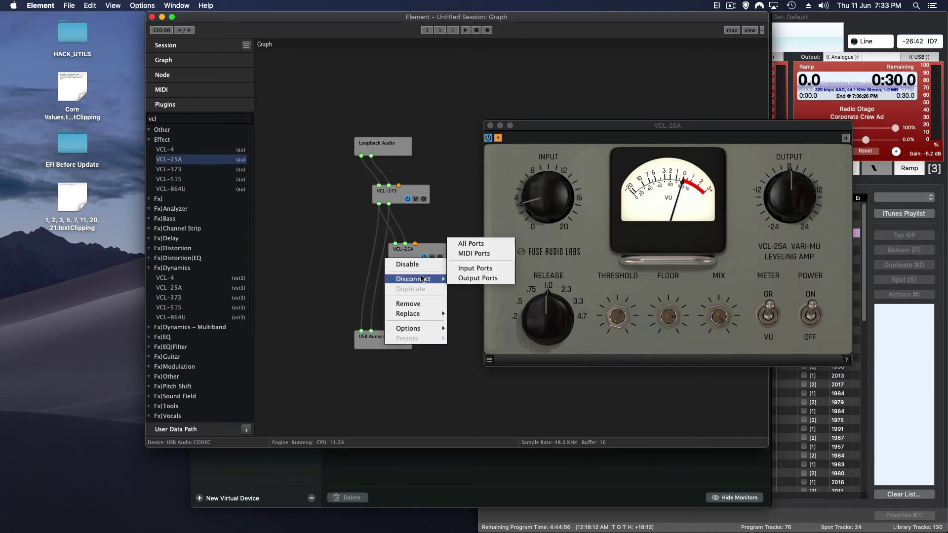
left_click(464, 268)
left_click_drag(397, 265, 360, 332)
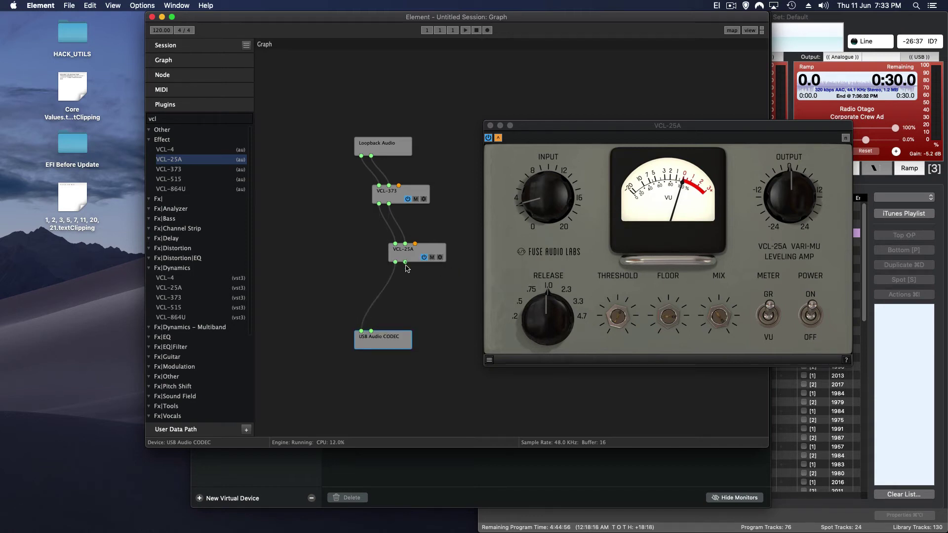
left_click_drag(406, 261, 371, 331)
Step: Turn the VCL-25A THRESHOLD knob down in its plugin window
left_click(616, 320)
left_click_drag(616, 339, 618, 356)
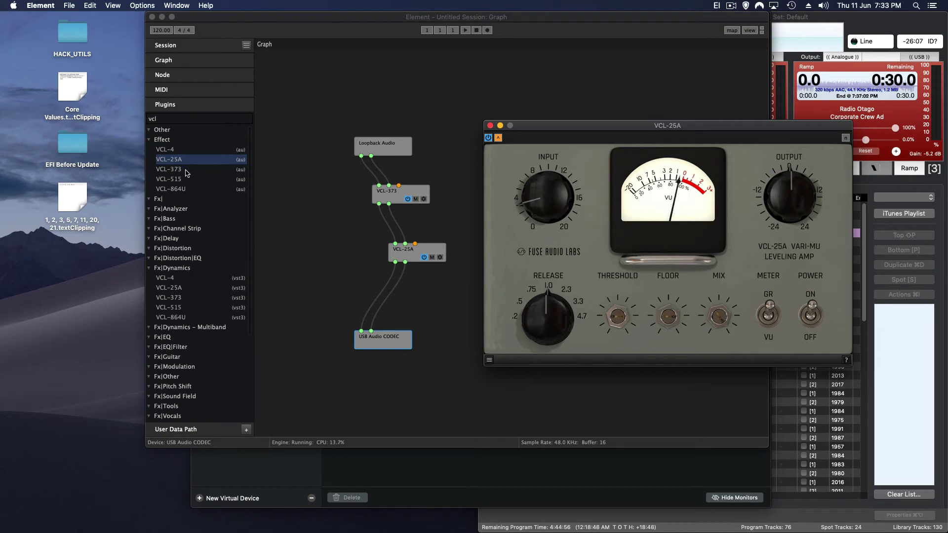
Step: Add a second VCL-373 to the graph, switch its mode toward L, and move its window aside
left_click_drag(186, 172, 347, 305)
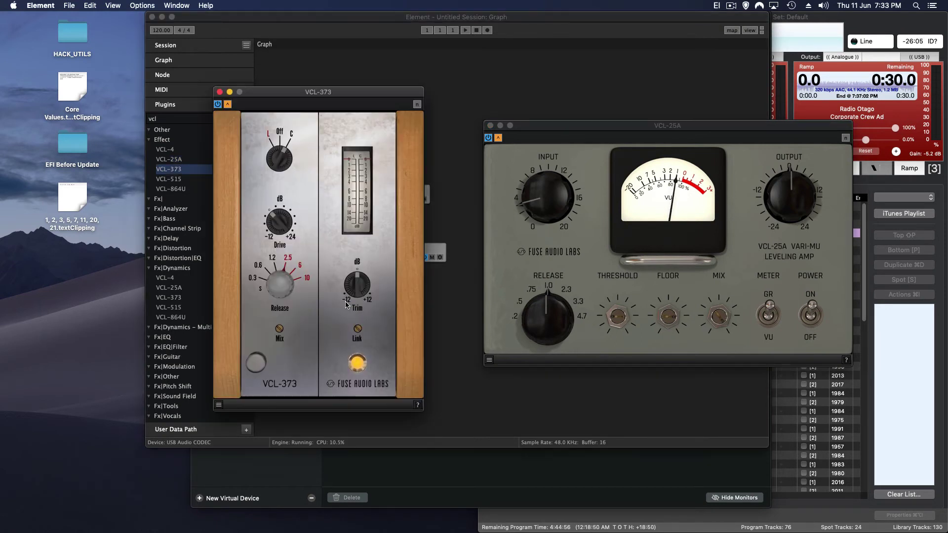
left_click_drag(266, 152, 279, 221)
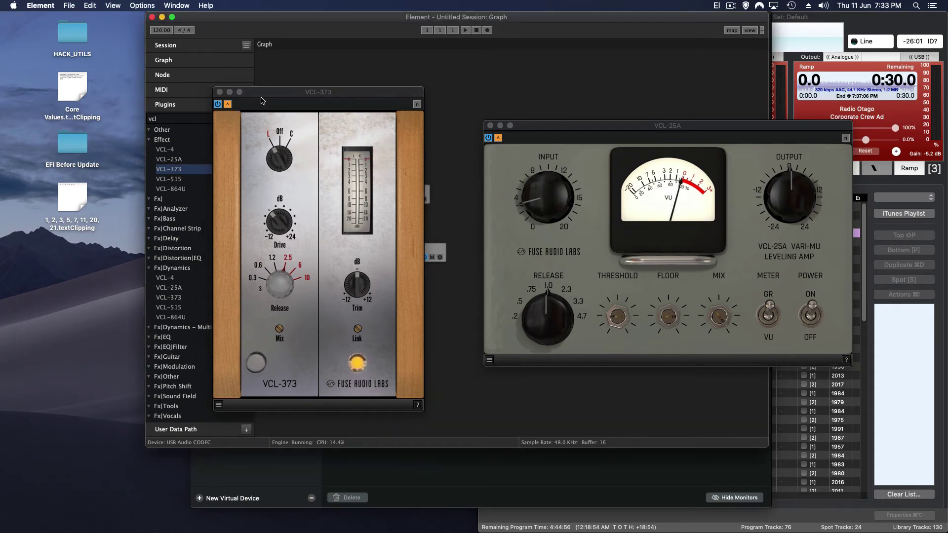
left_click_drag(273, 104, 131, 130)
Step: Rewire VCL-25A through the second VCL-373 into USB Audio CODEC and line up the nodes
right_click(387, 338)
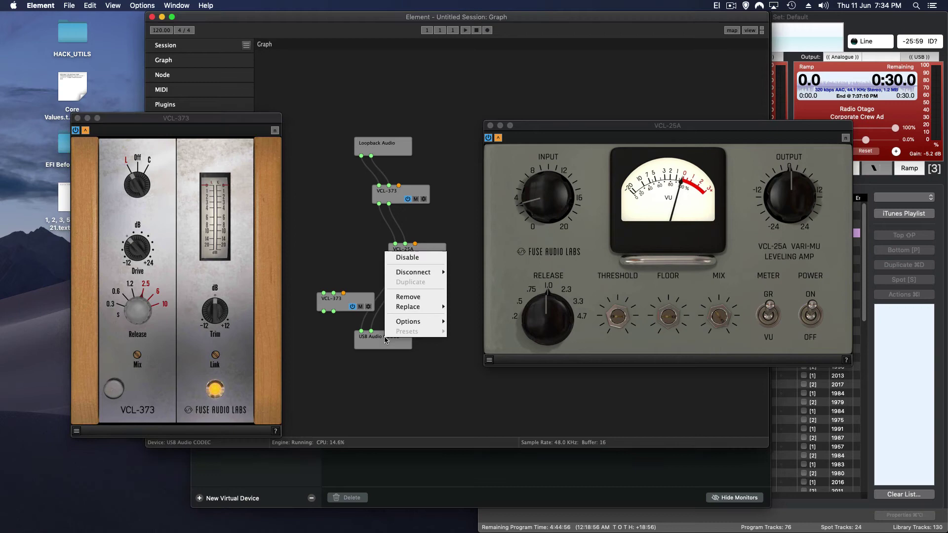
mouse_move(424, 274)
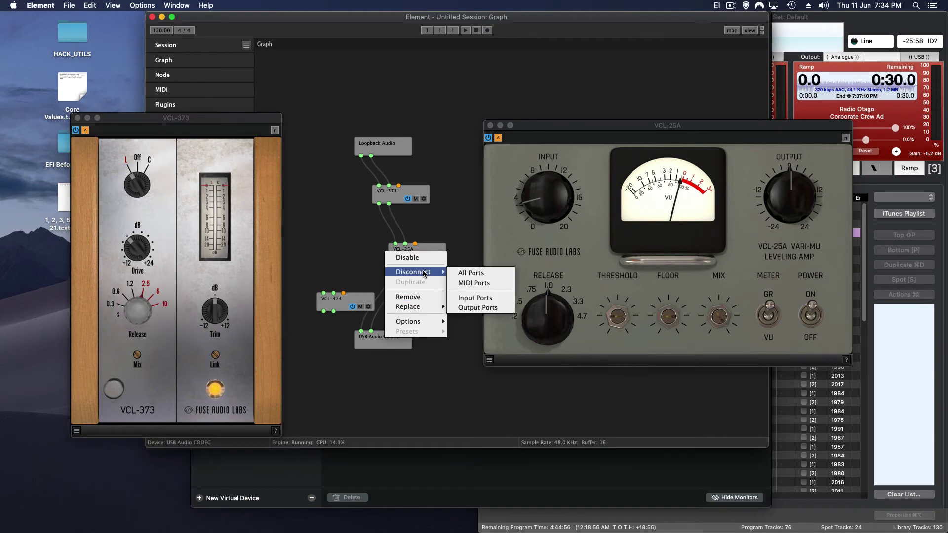
left_click(468, 298)
left_click_drag(405, 262, 362, 331)
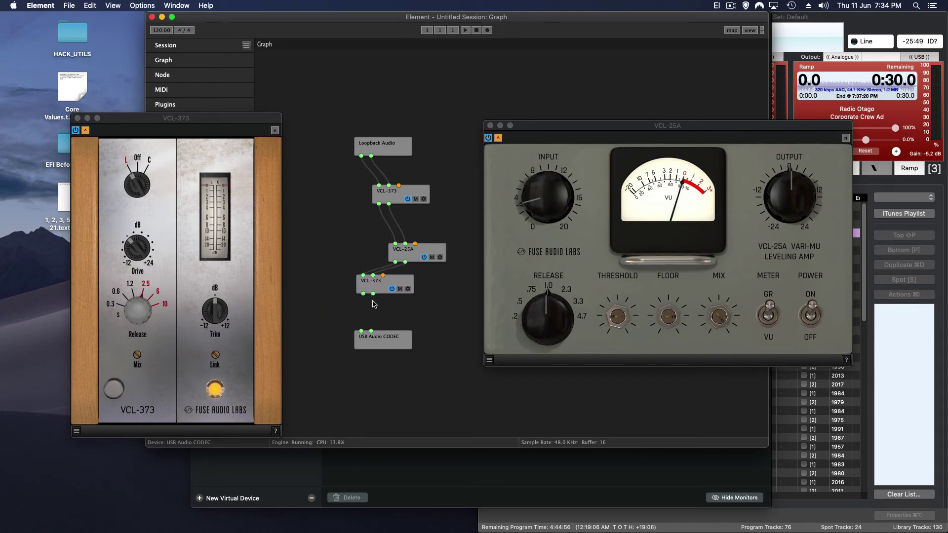
left_click_drag(364, 295, 362, 334)
left_click_drag(375, 294, 371, 332)
left_click_drag(410, 260, 396, 236)
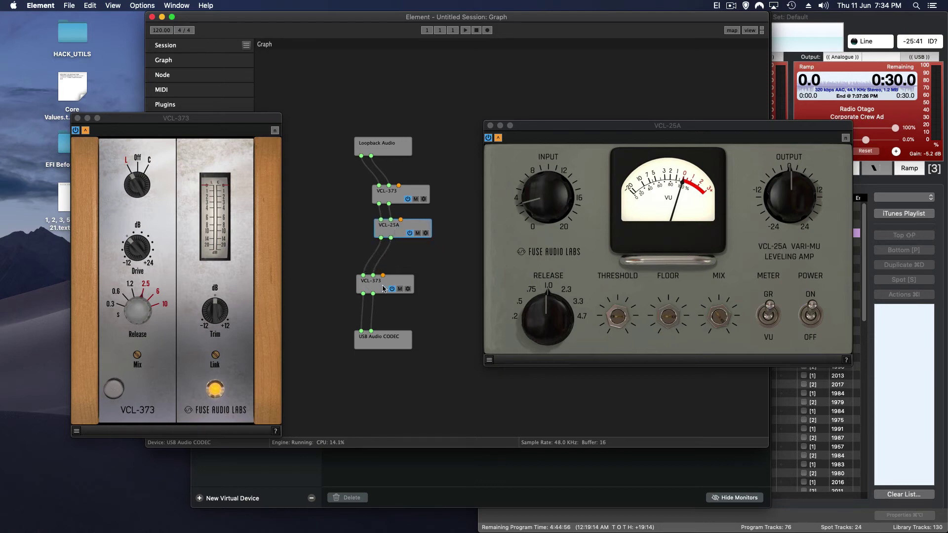
mouse_move(395, 282)
left_mouse_down()
mouse_move(404, 277)
mouse_move(392, 300)
left_mouse_up()
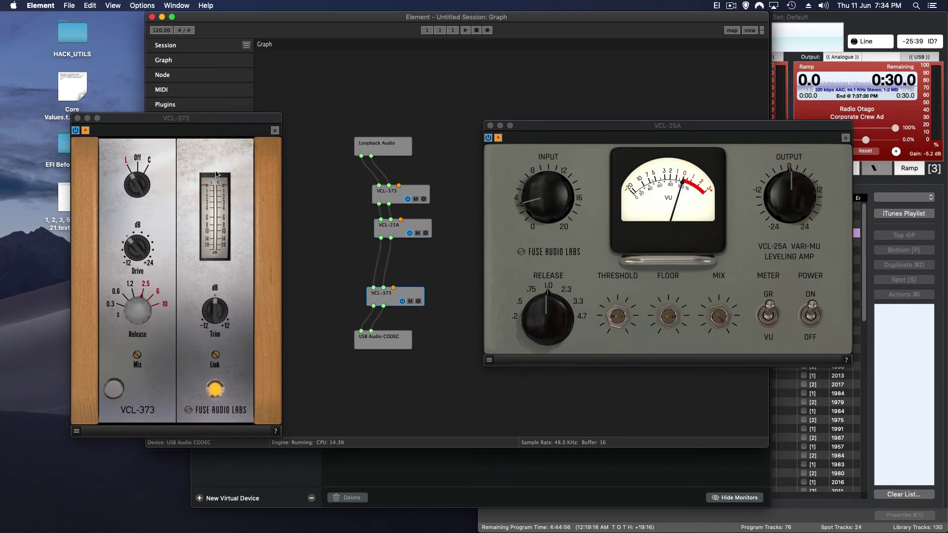
Step: Adjust the second VCL-373's Release, set its Drive to 2.8 dB, and close its window
left_click(136, 308)
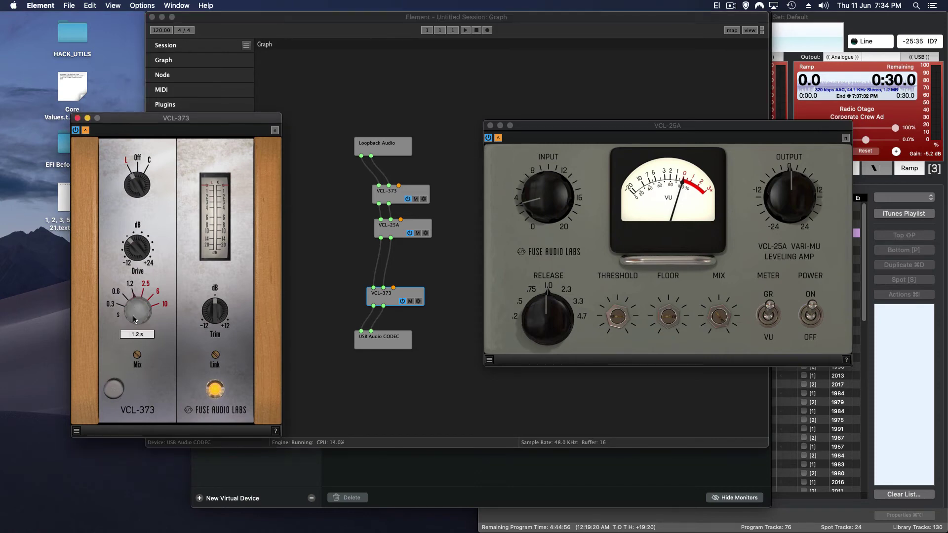
left_click_drag(136, 242, 135, 238)
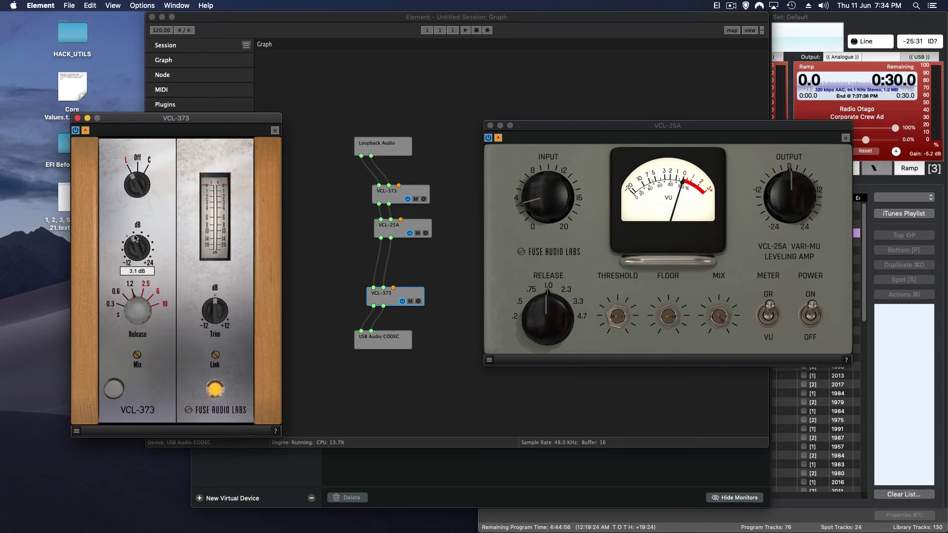
left_click(78, 119)
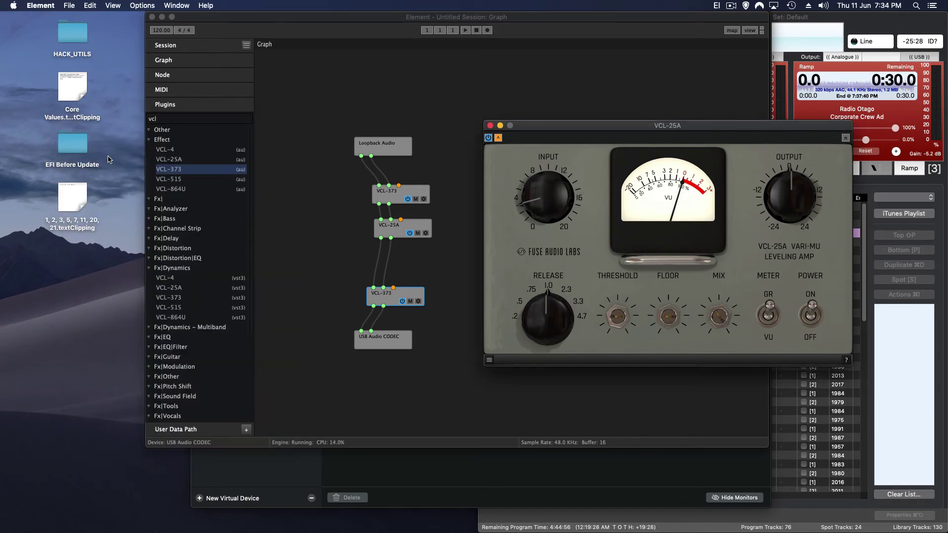
Step: Search plugins for '258a', drop VQP-258A onto the graph, and move its window aside
left_click(151, 339)
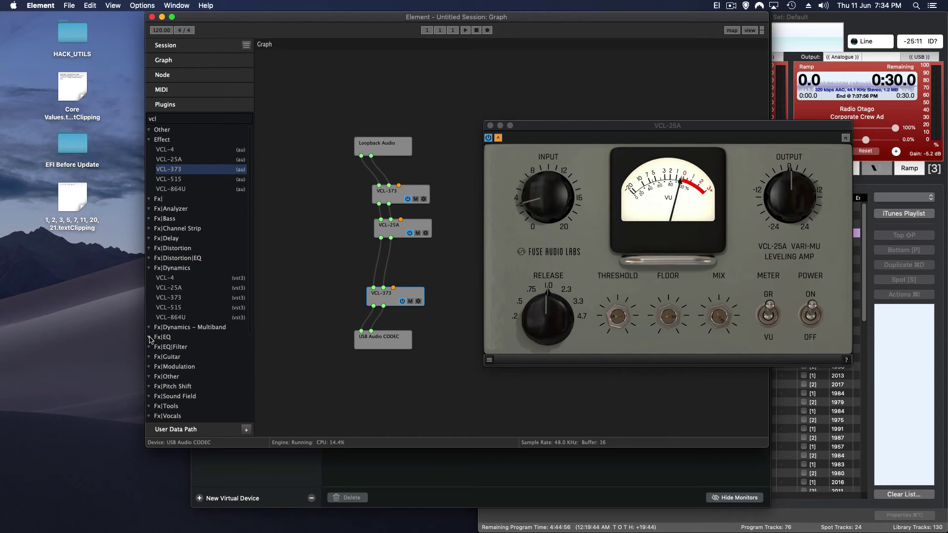
left_click(174, 117)
type("258a")
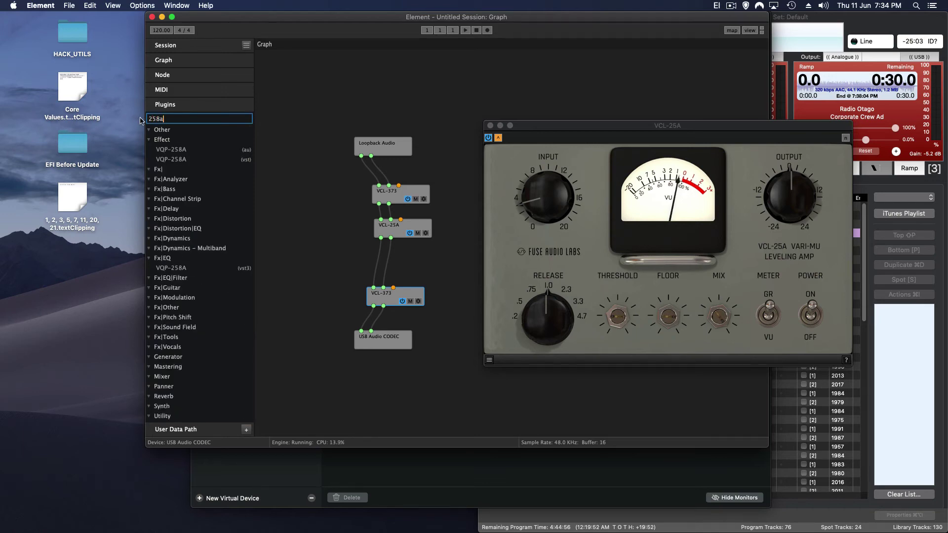
left_click_drag(205, 149, 362, 264)
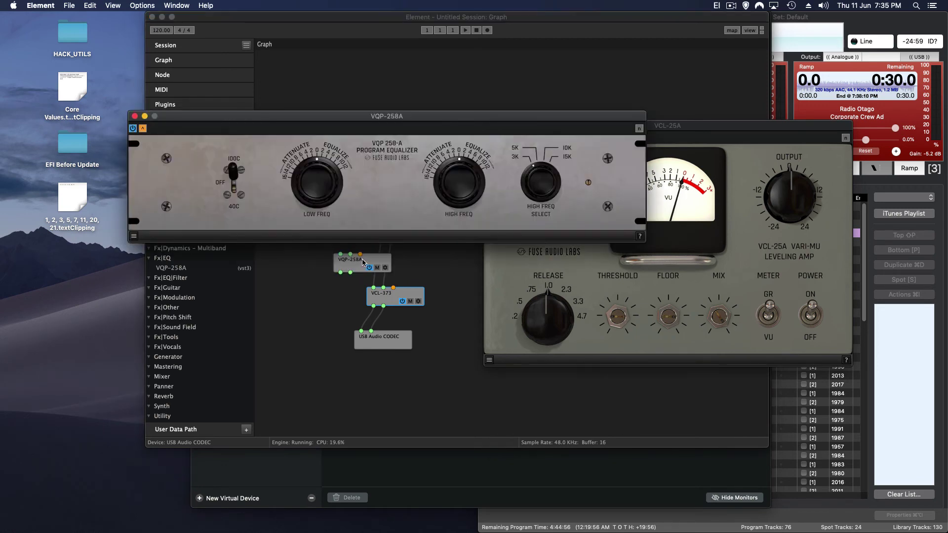
left_click_drag(368, 116, 411, 60)
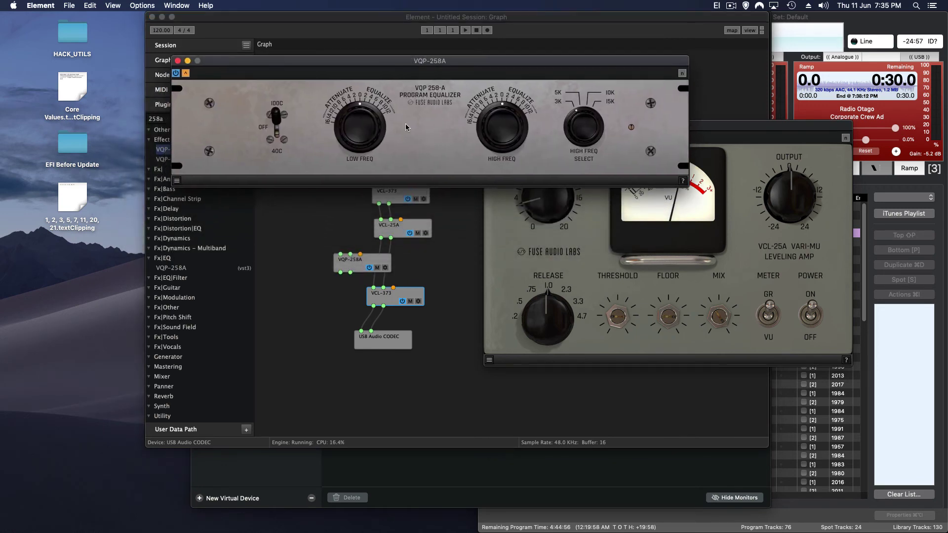
Step: Disconnect the second VCL-373's inputs from VCL-25A and wire VCL-25A into VQP-258A
right_click(384, 287)
mouse_move(434, 230)
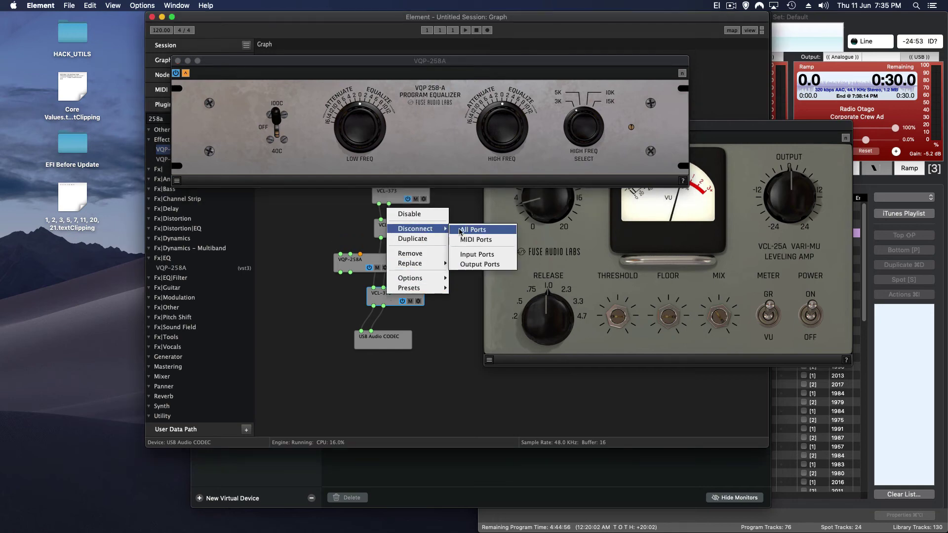
left_click(464, 254)
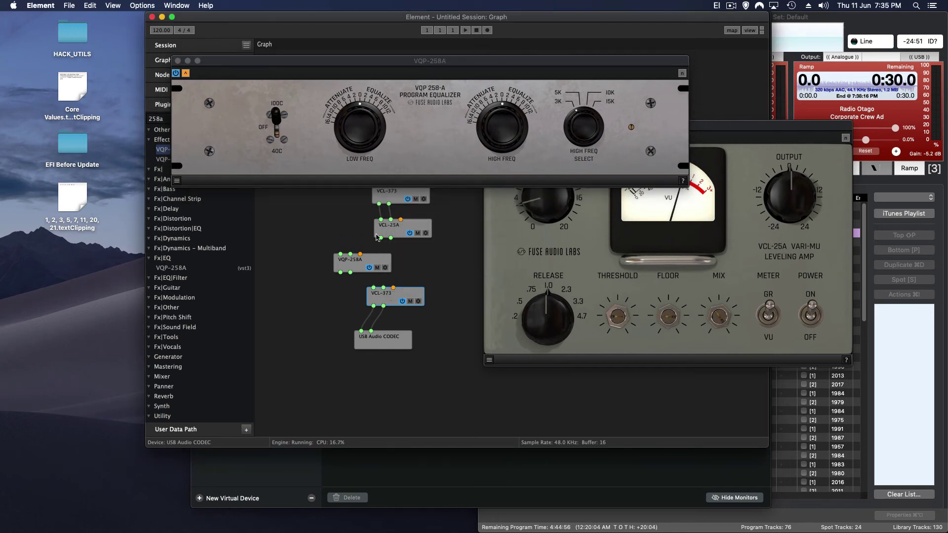
left_click_drag(381, 240, 400, 262)
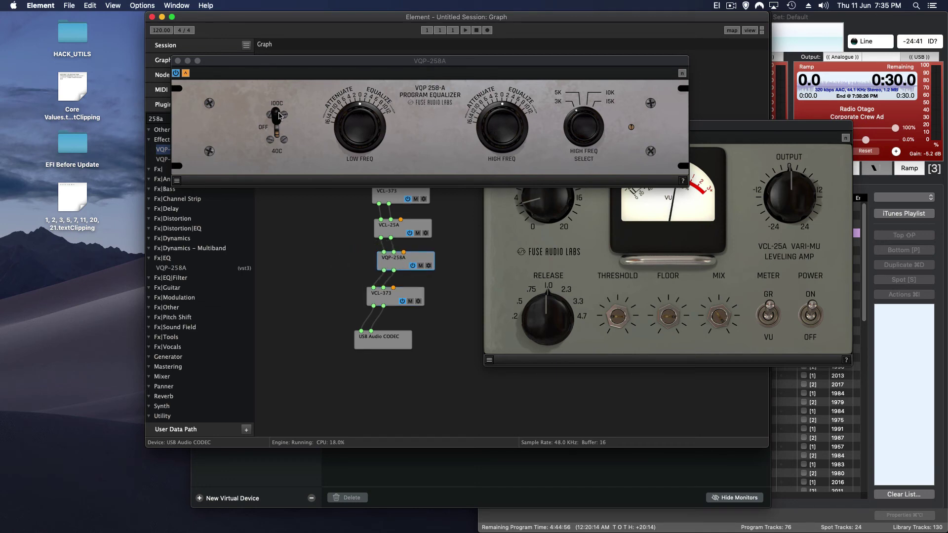
Step: Set VQP-258A's low band to 40C with a 2 dB boost and high-frequency select to 10K
left_click_drag(279, 116, 279, 147)
left_click_drag(361, 133, 354, 126)
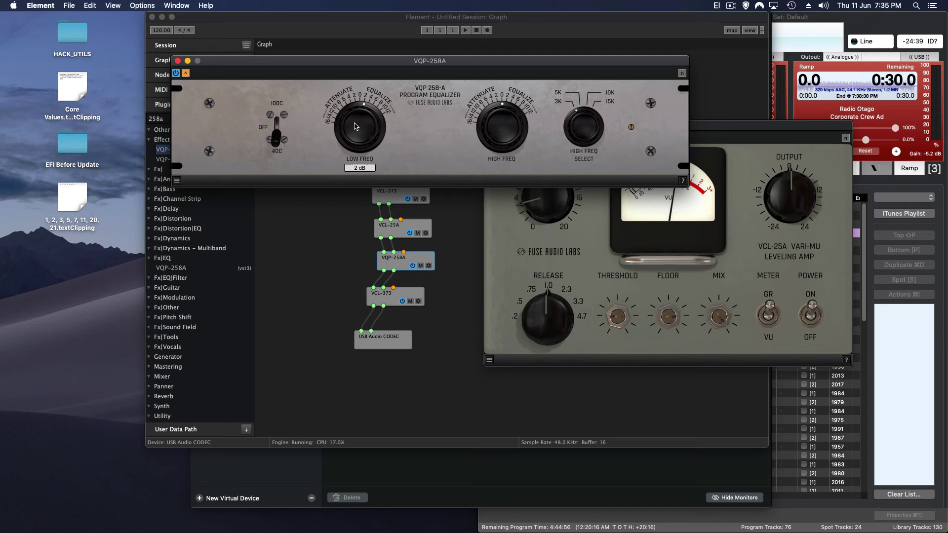
left_click_drag(578, 124, 601, 77)
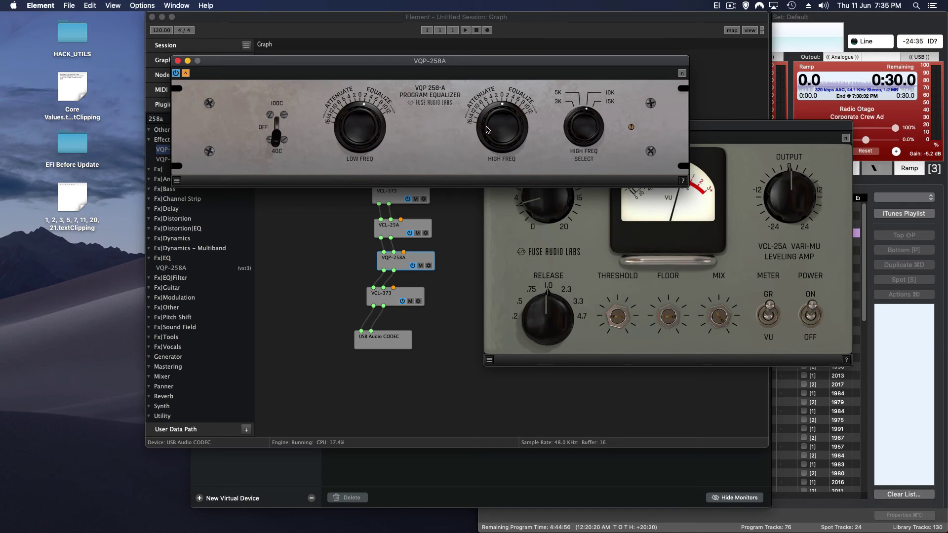
left_click_drag(486, 129, 491, 119)
left_click_drag(418, 73, 432, 386)
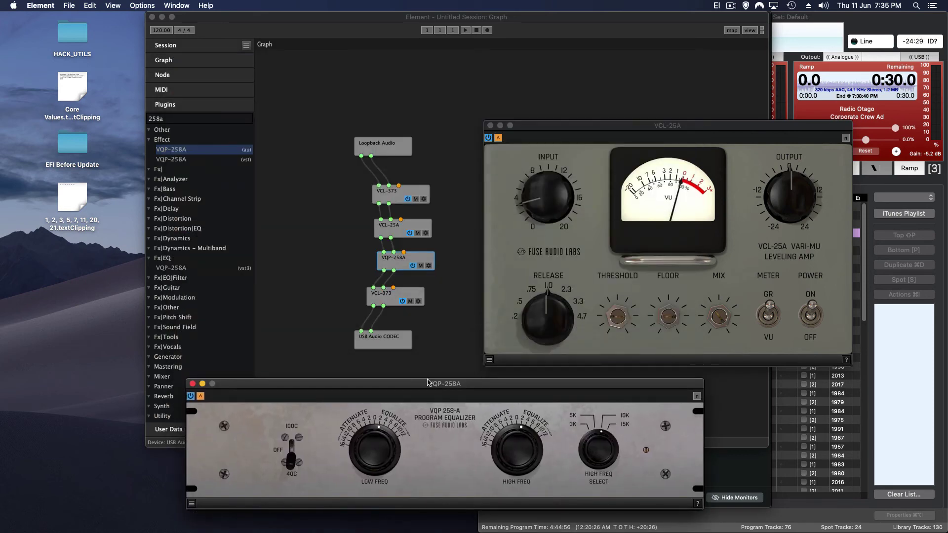
Step: Open both VCL-373 plugin windows and arrange them on screen for checking
double_click(396, 198)
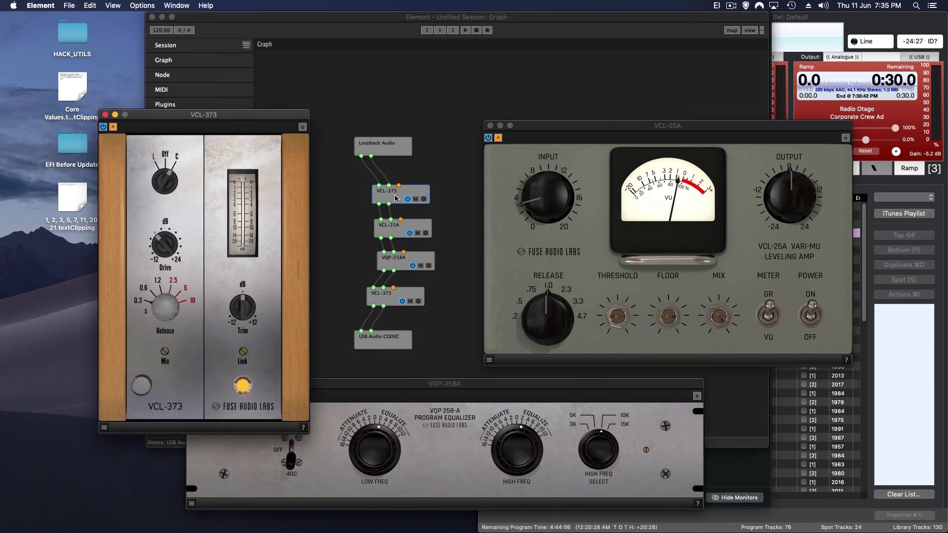
left_click_drag(204, 117, 108, 23)
left_click(393, 296)
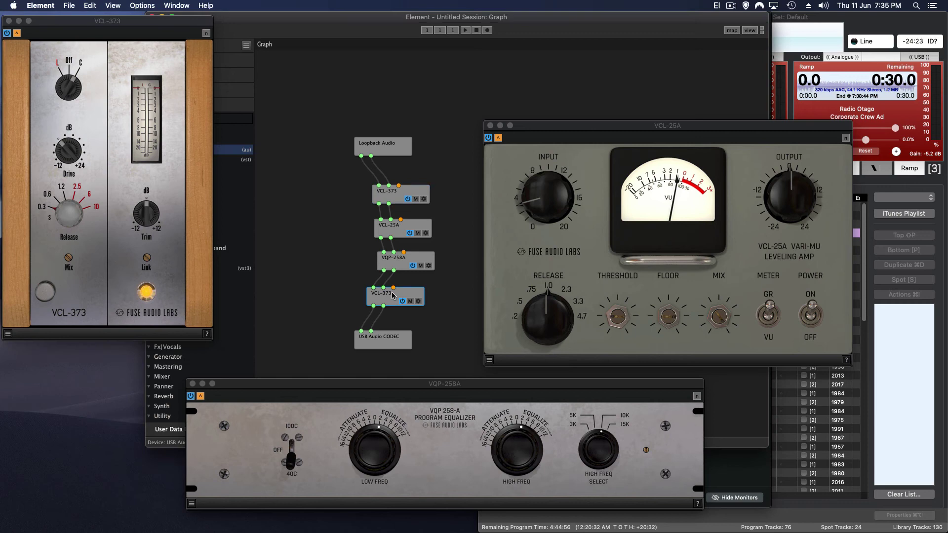
double_click(393, 296)
left_click_drag(219, 123, 198, 153)
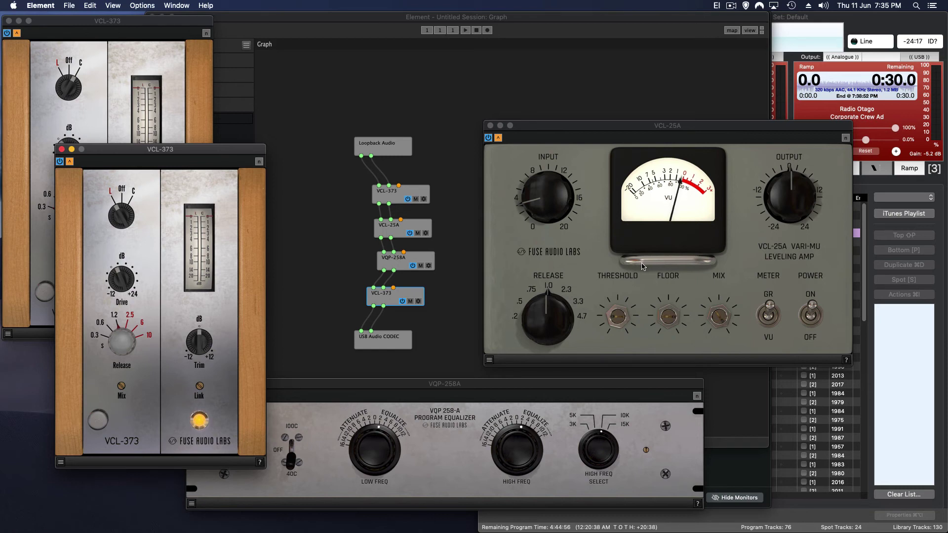
Step: Flip VCL-25A's METER to VU, then close both VCL-373 windows and the VQP-258A window
left_click(768, 335)
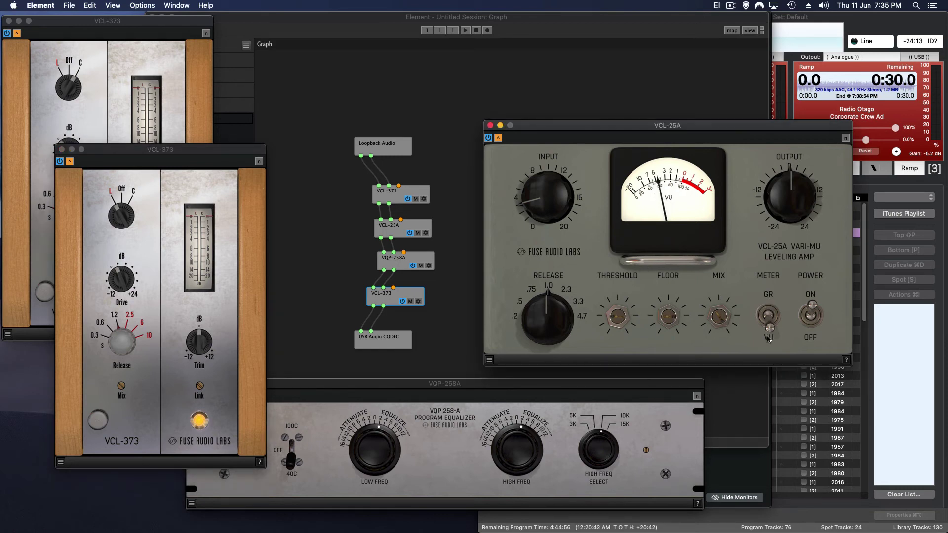
left_click(461, 72)
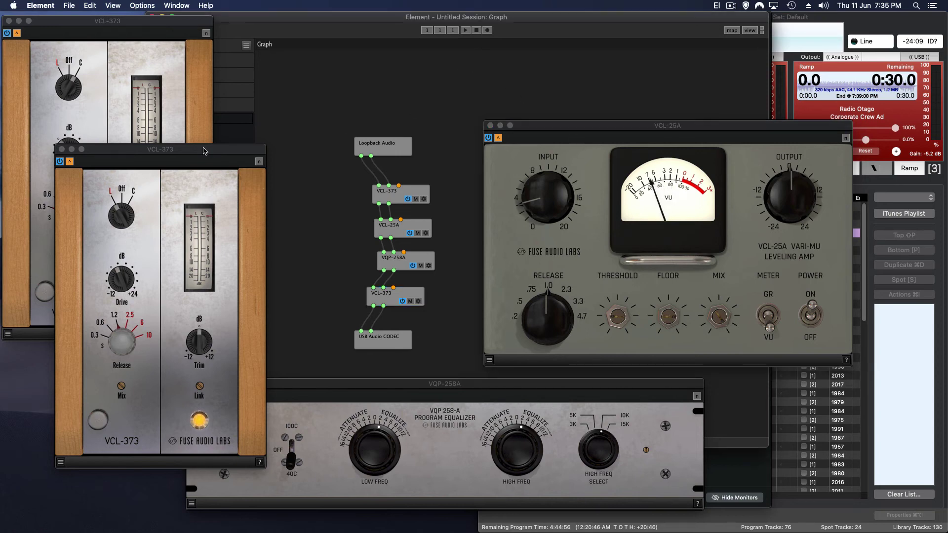
left_click(62, 150)
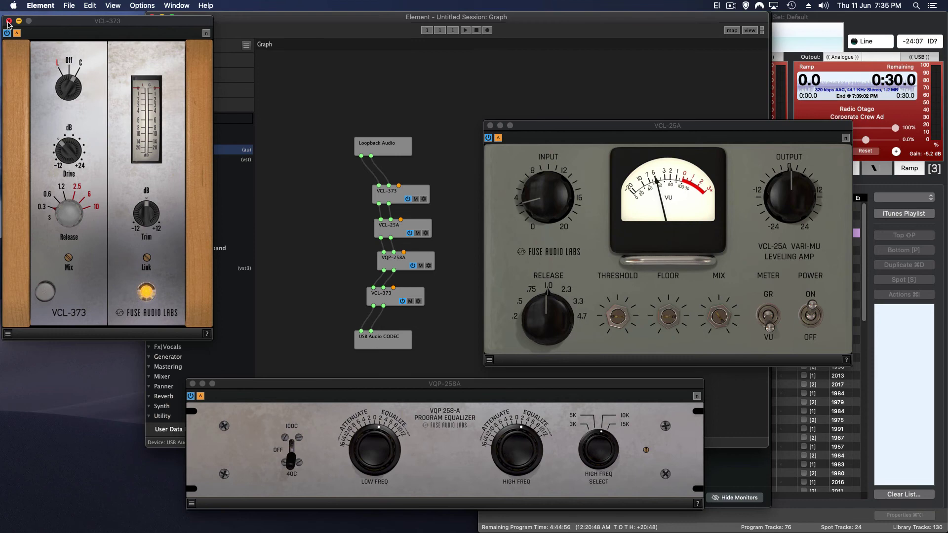
left_click(9, 21)
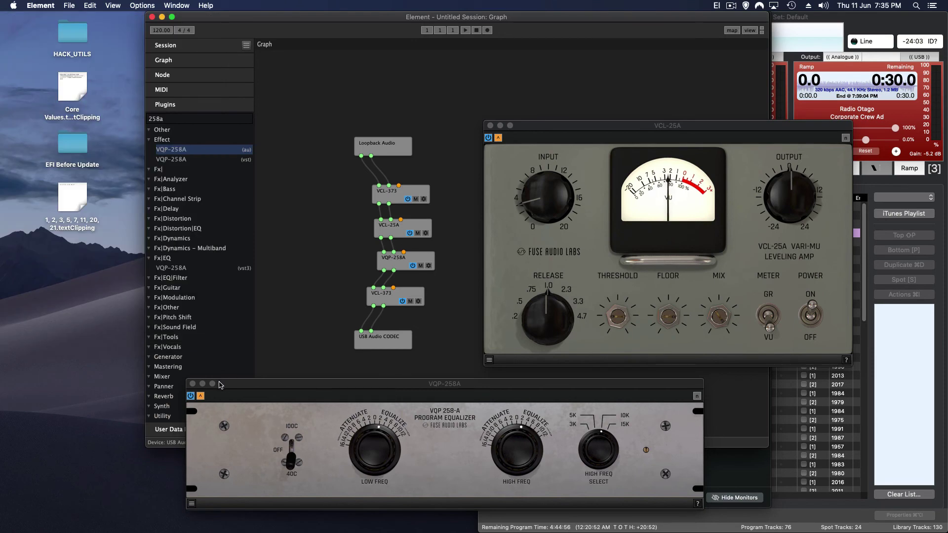
left_click(192, 383)
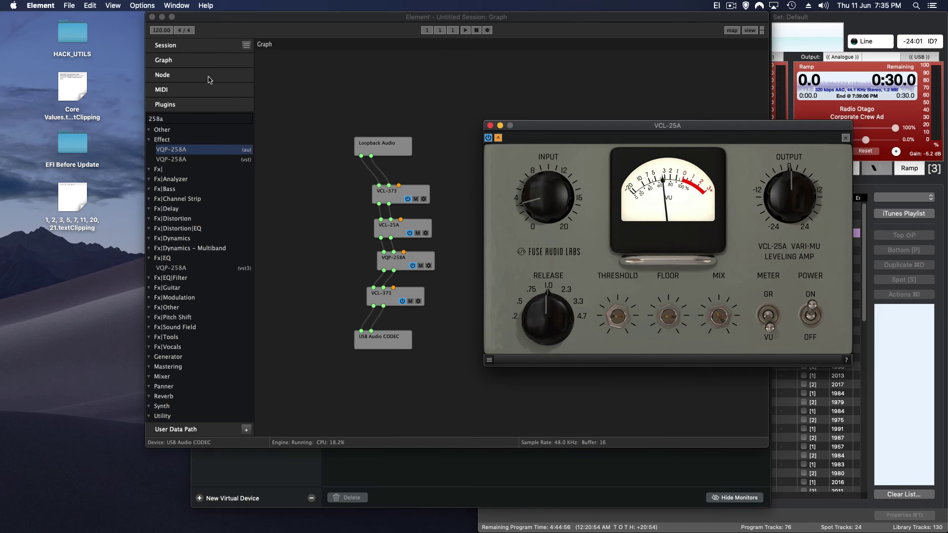
Step: Show the session graph, open the Node panel with Sticky toggled, and select Loopback Audio
left_click(205, 48)
left_click(205, 50)
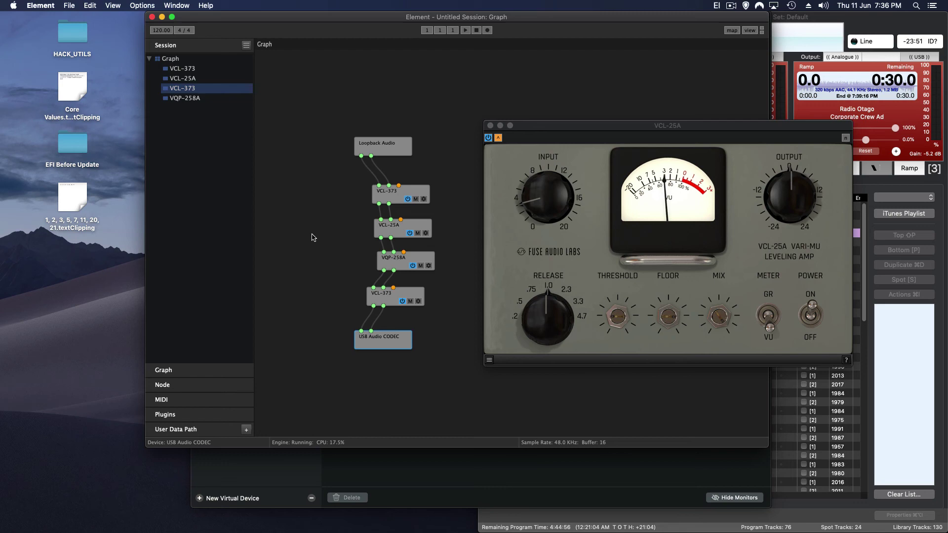
left_click(196, 385)
left_click(247, 92)
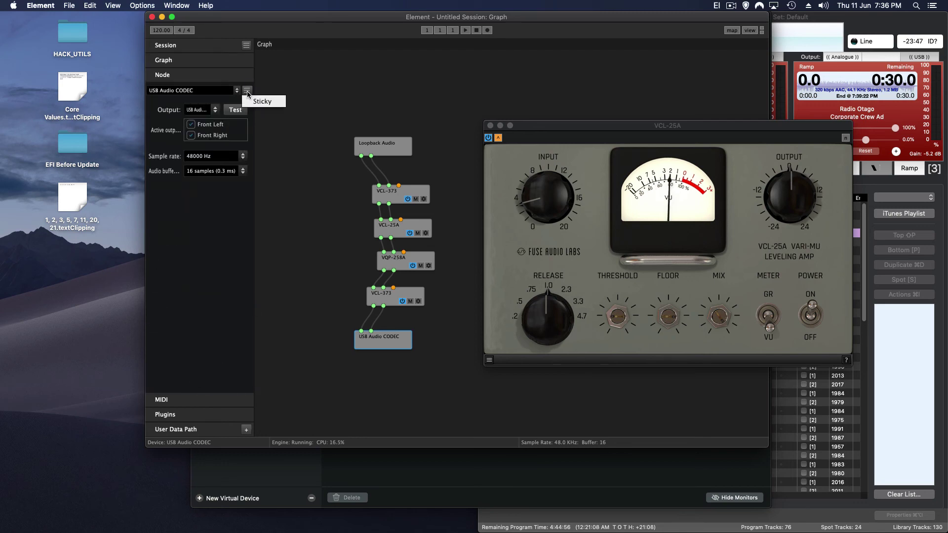
left_click(257, 102)
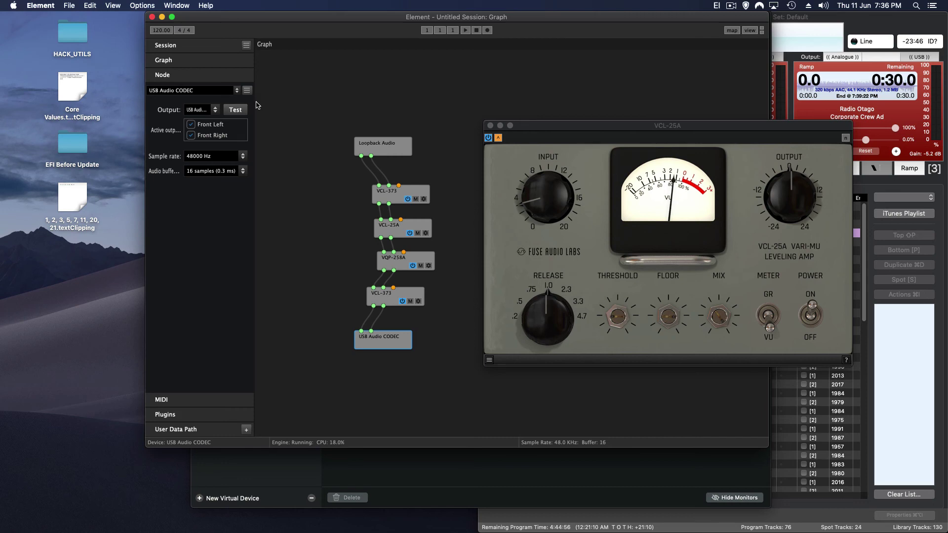
left_click(397, 152)
Step: Keep the sample rate at 48000 Hz and the audio buffer at 16 samples, then bring Loopback forward
left_click(229, 157)
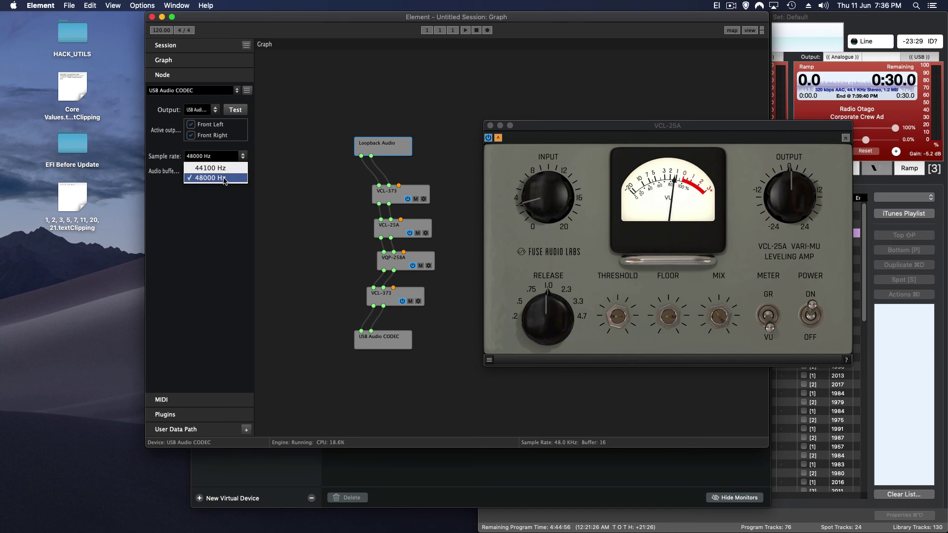
left_click(225, 181)
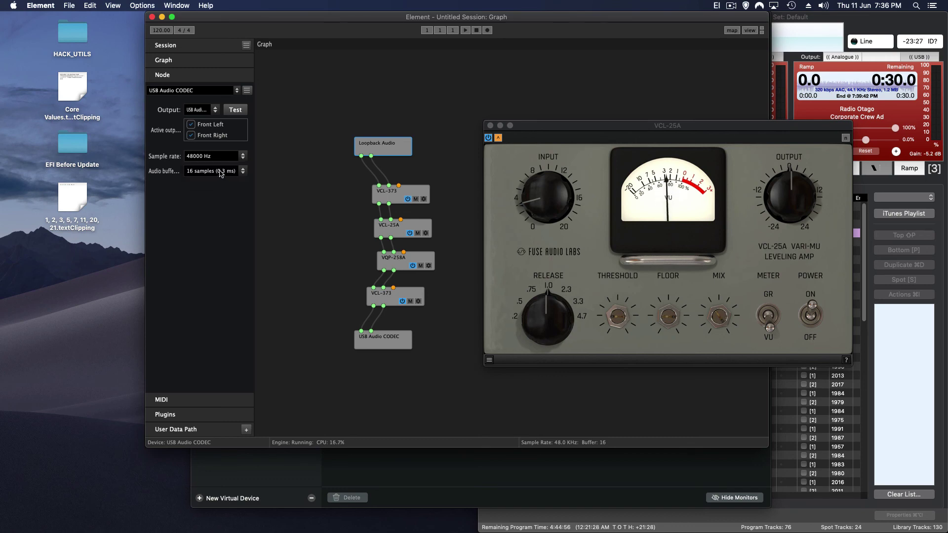
left_click(222, 171)
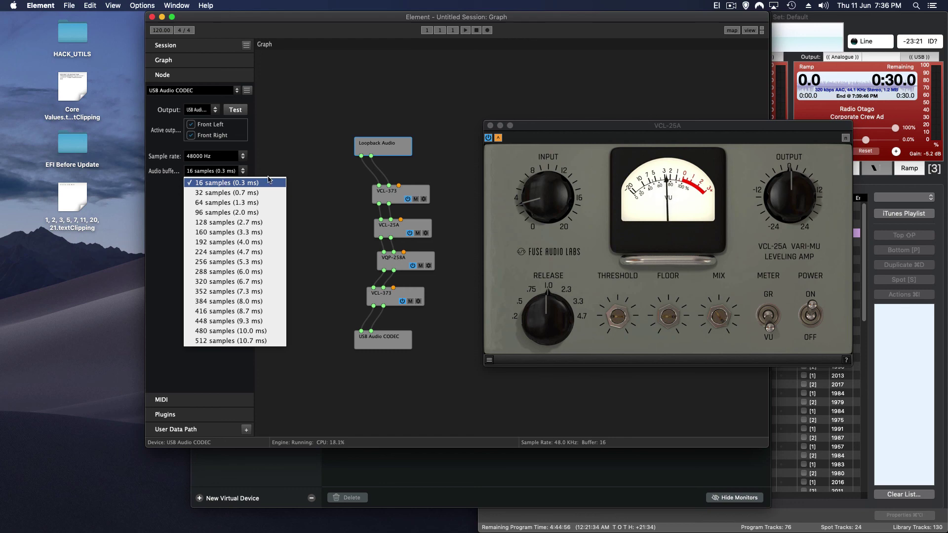
left_click(293, 148)
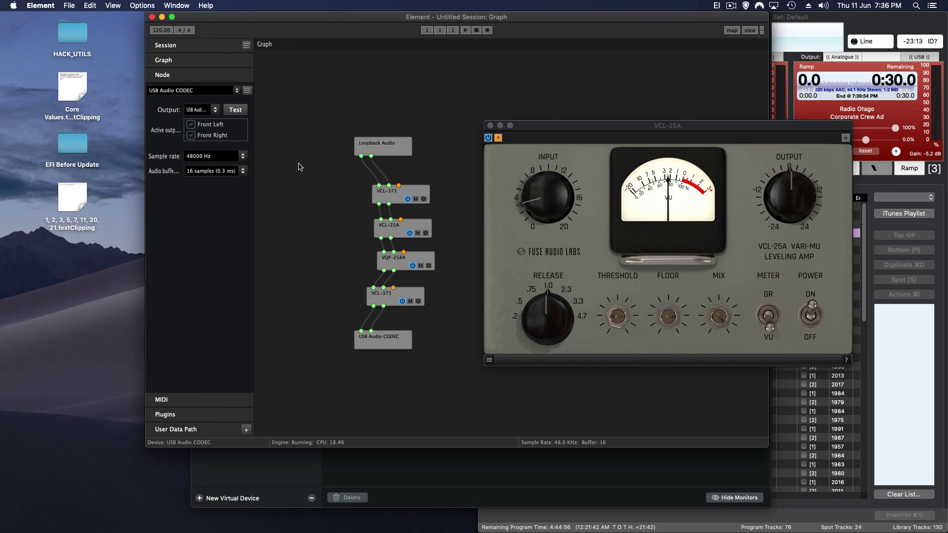
left_click(376, 472)
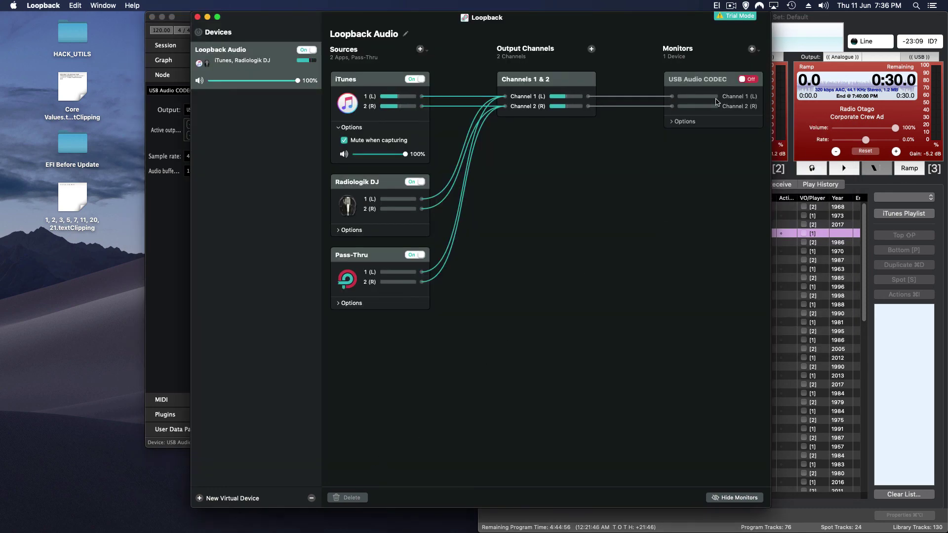
Step: Toggle USB Audio CODEC monitoring on and off and adjust the iTunes source volume
left_click(747, 80)
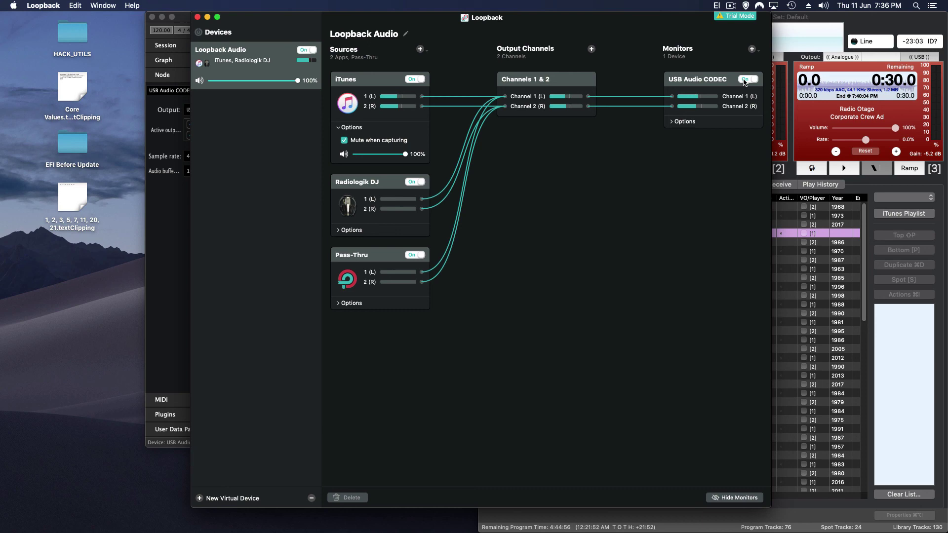
left_click(745, 80)
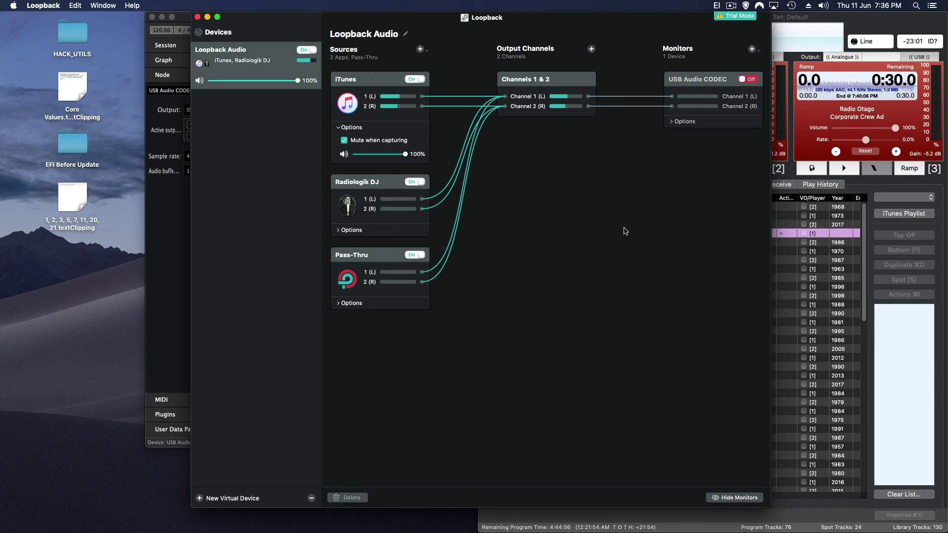
mouse_move(405, 154)
left_mouse_down()
mouse_move(368, 156)
mouse_move(411, 157)
left_mouse_up()
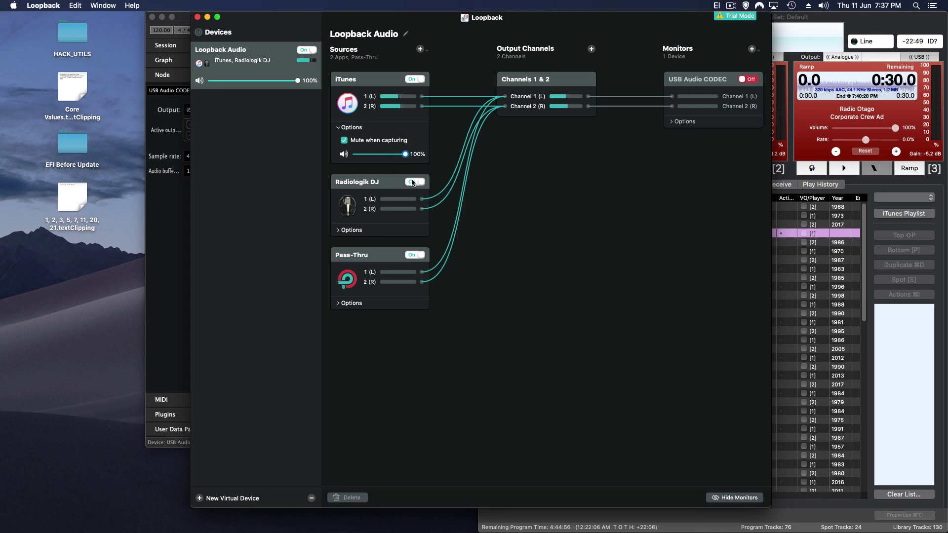
Step: Switch the Radiologik DJ source off, expand Pass-Thru options, and return to Element
left_click(412, 183)
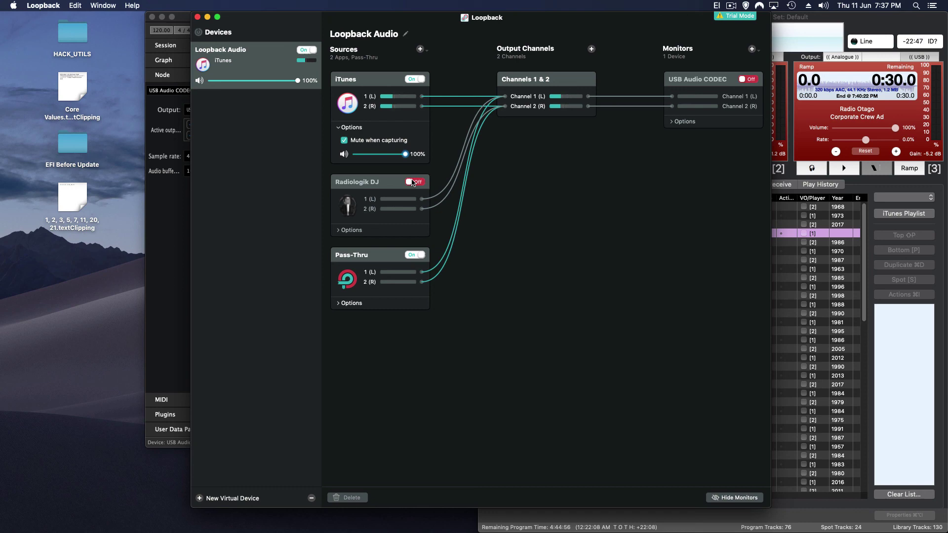
left_click(339, 304)
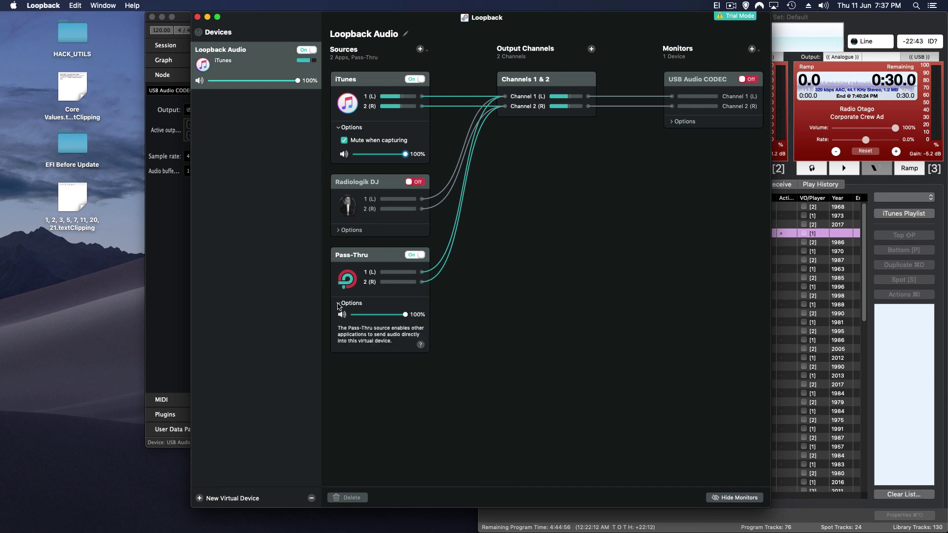
left_click(178, 282)
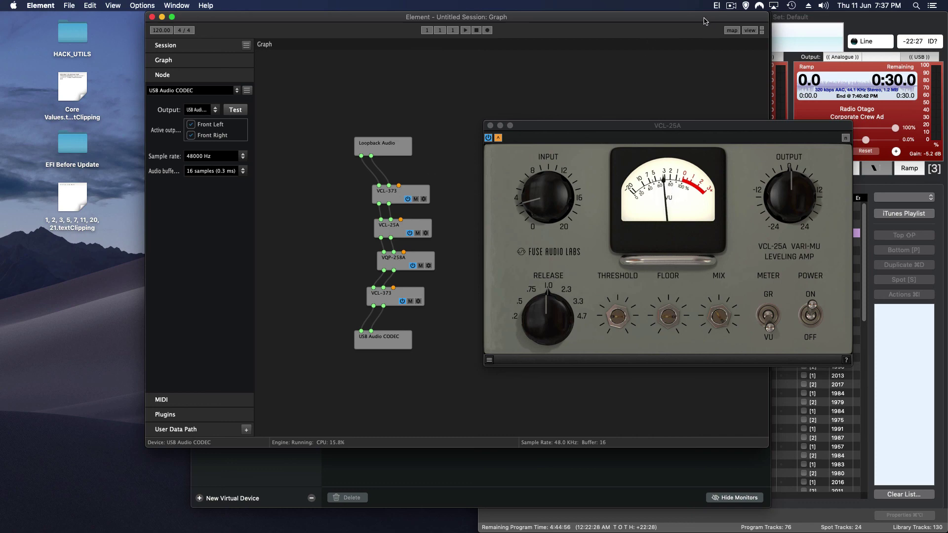
left_click(731, 6)
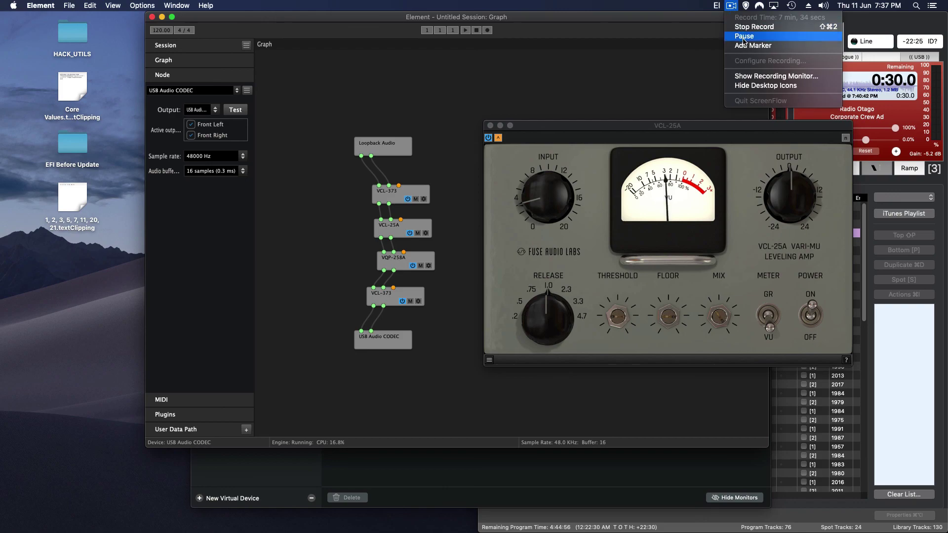